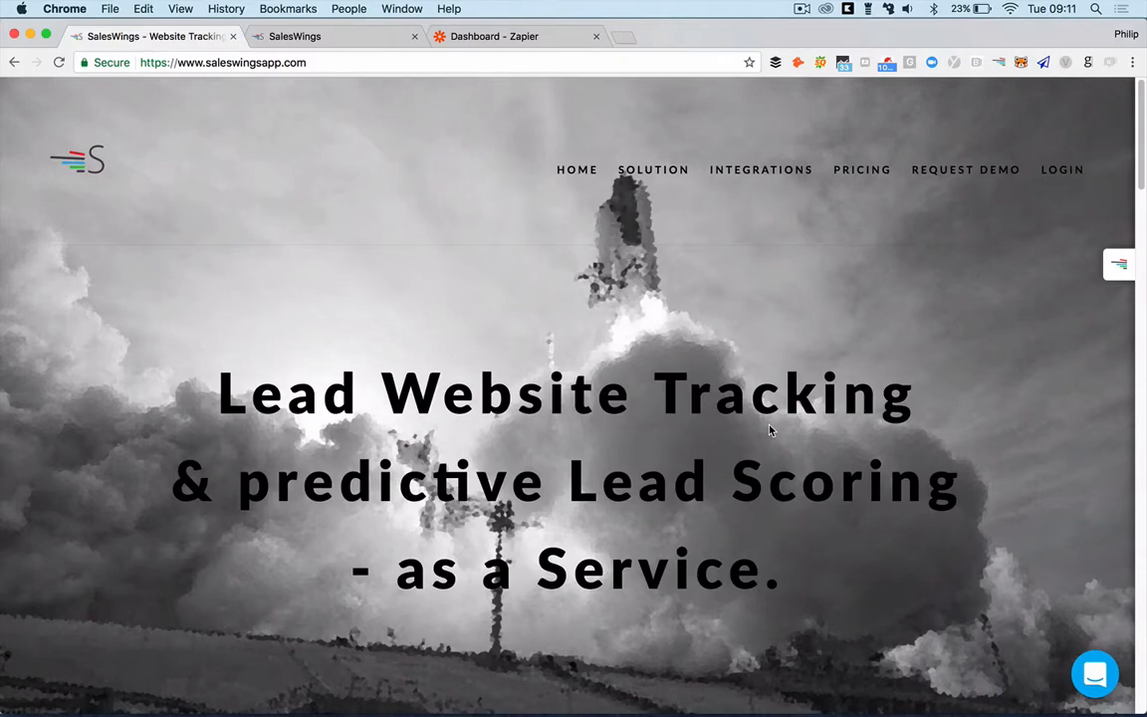
Look over the SalesWings home page down to its footer links and return to its beginning
mouse_move(637, 172)
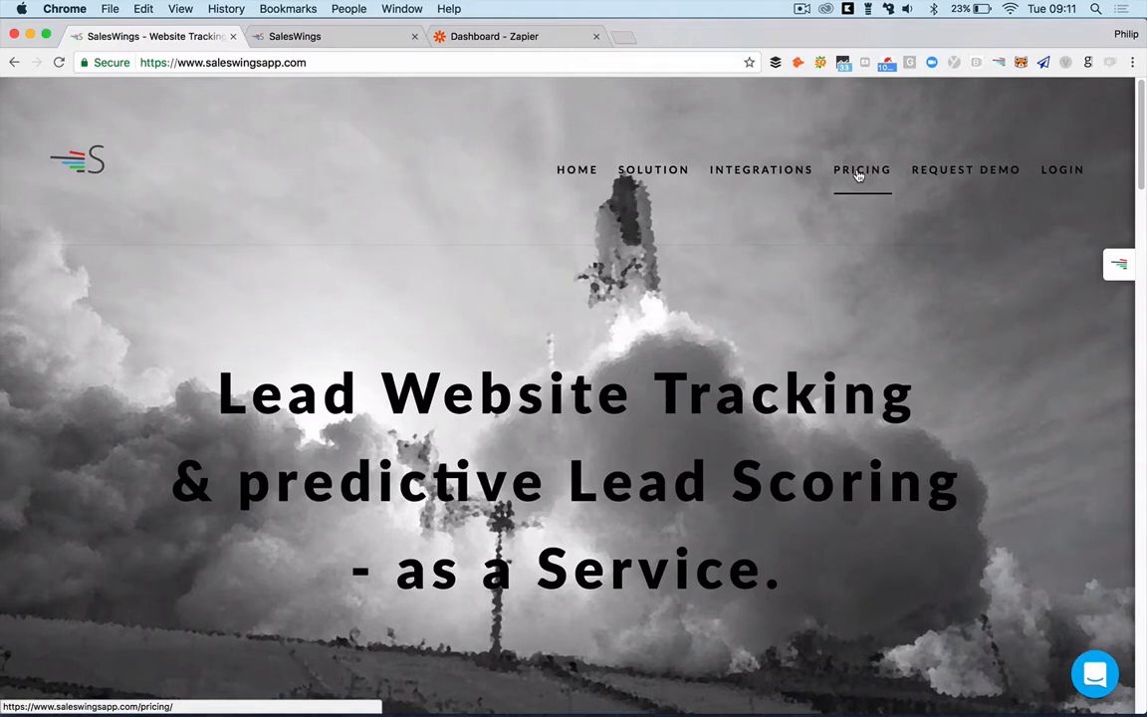
scroll(816, 474, down, 20)
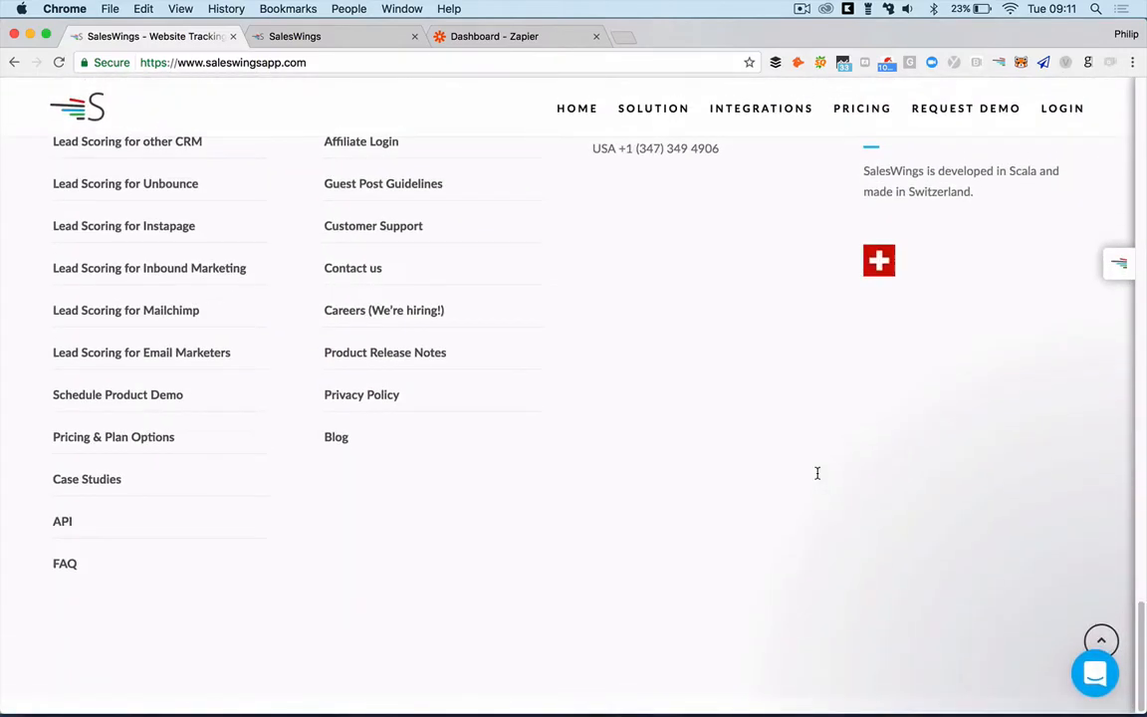
scroll(817, 474, up, 5)
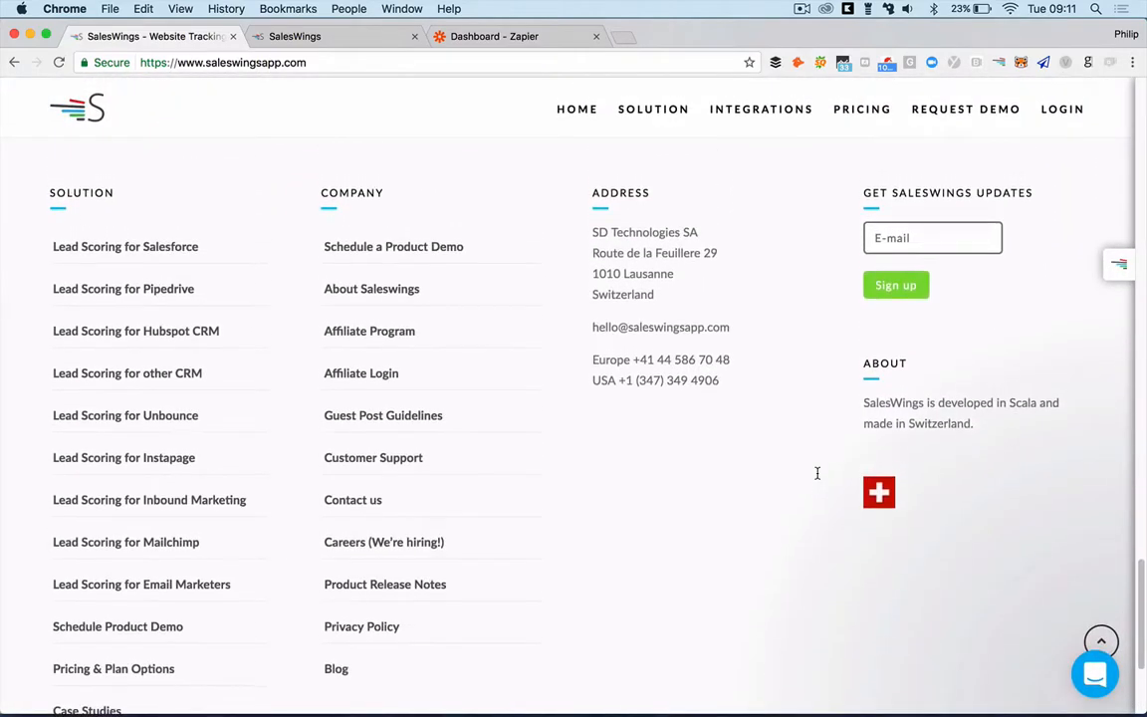
scroll(817, 474, up, 1)
scroll(817, 474, down, 3)
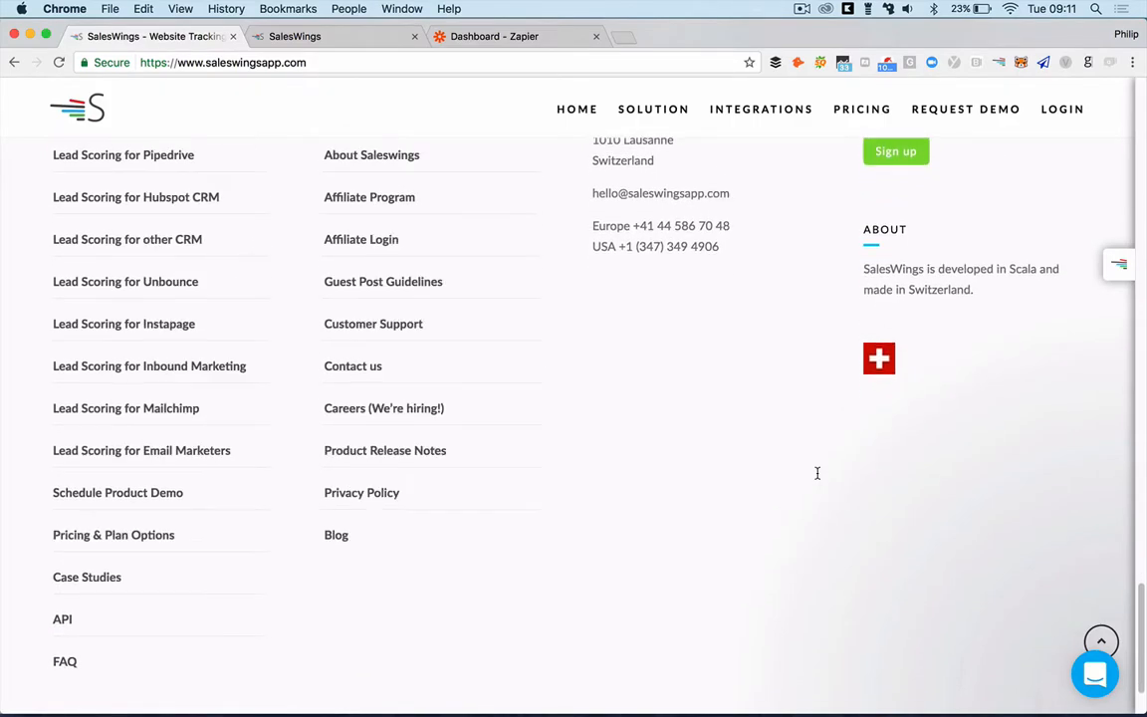
scroll(816, 473, up, 20)
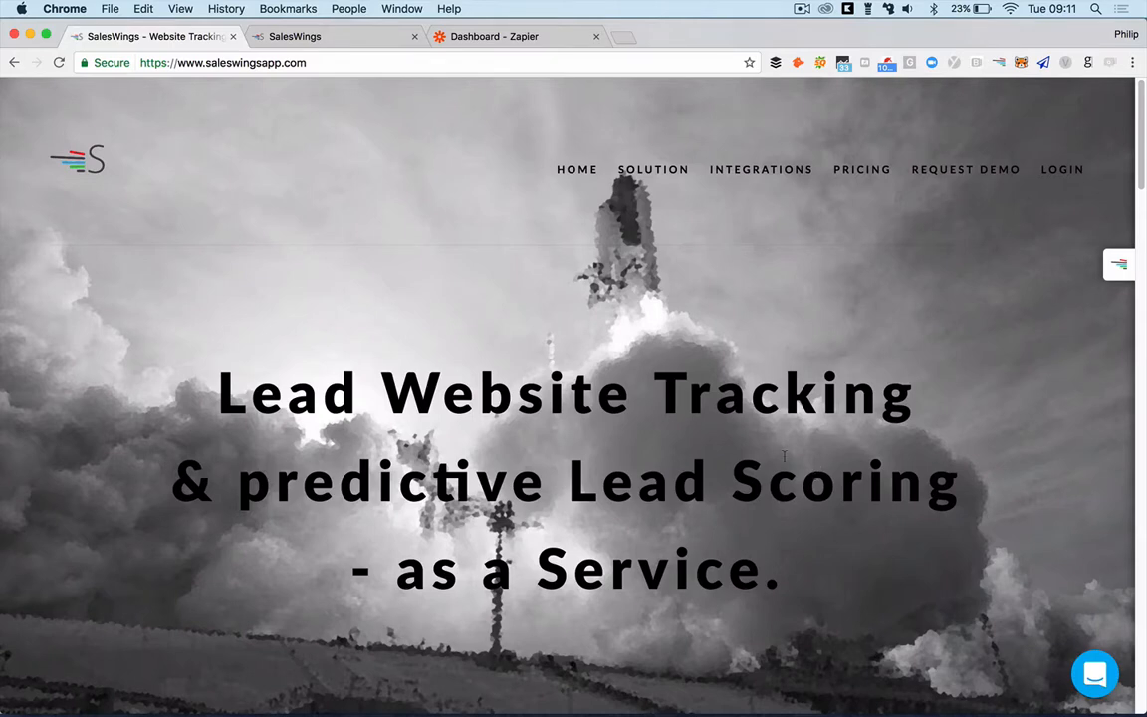
Switch to the SalesWings settings and review the Zapier integration section with its API token, collapsing the section when done
click(335, 43)
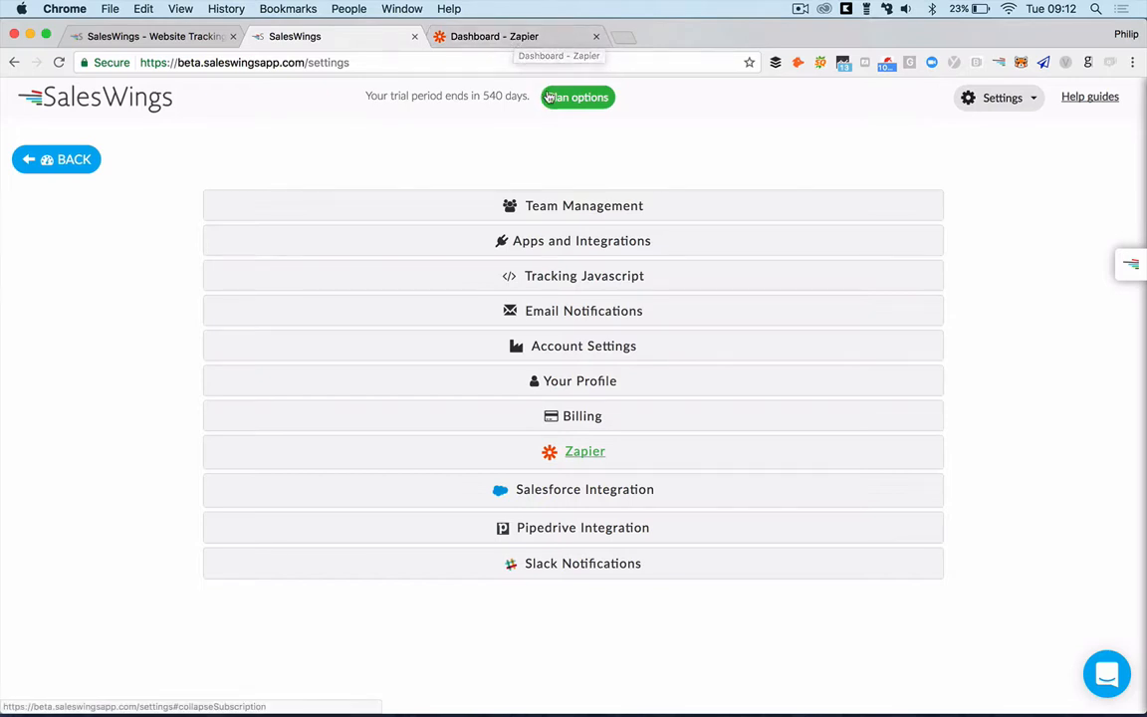
click(1003, 97)
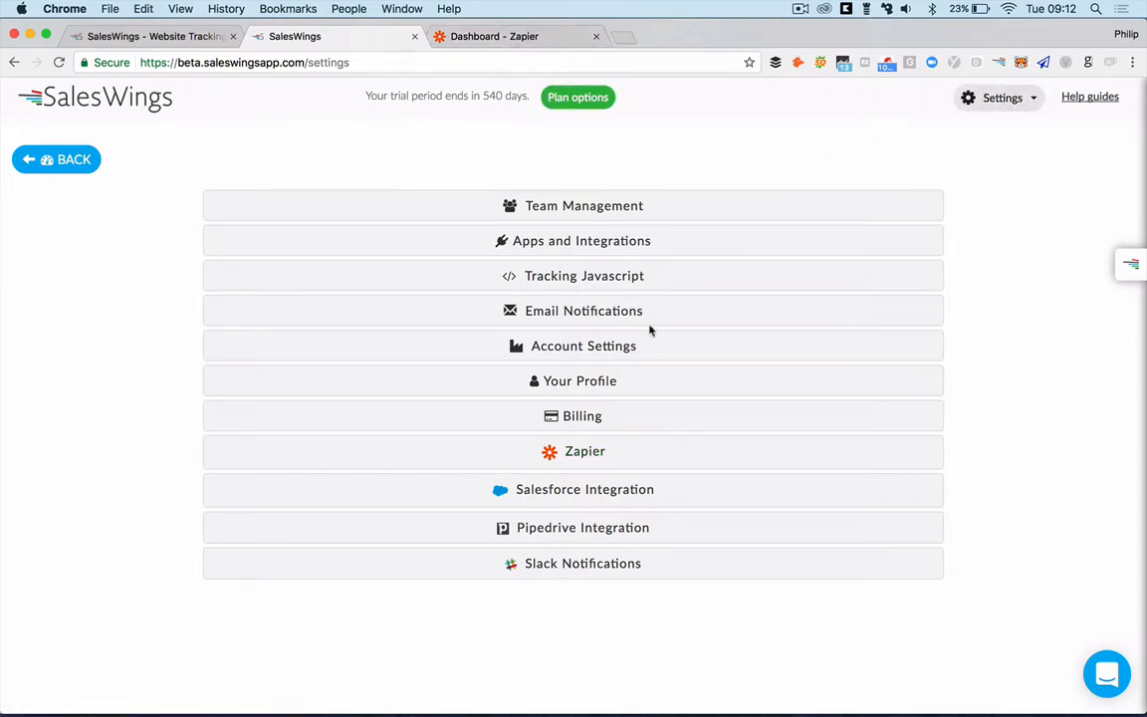
click(582, 450)
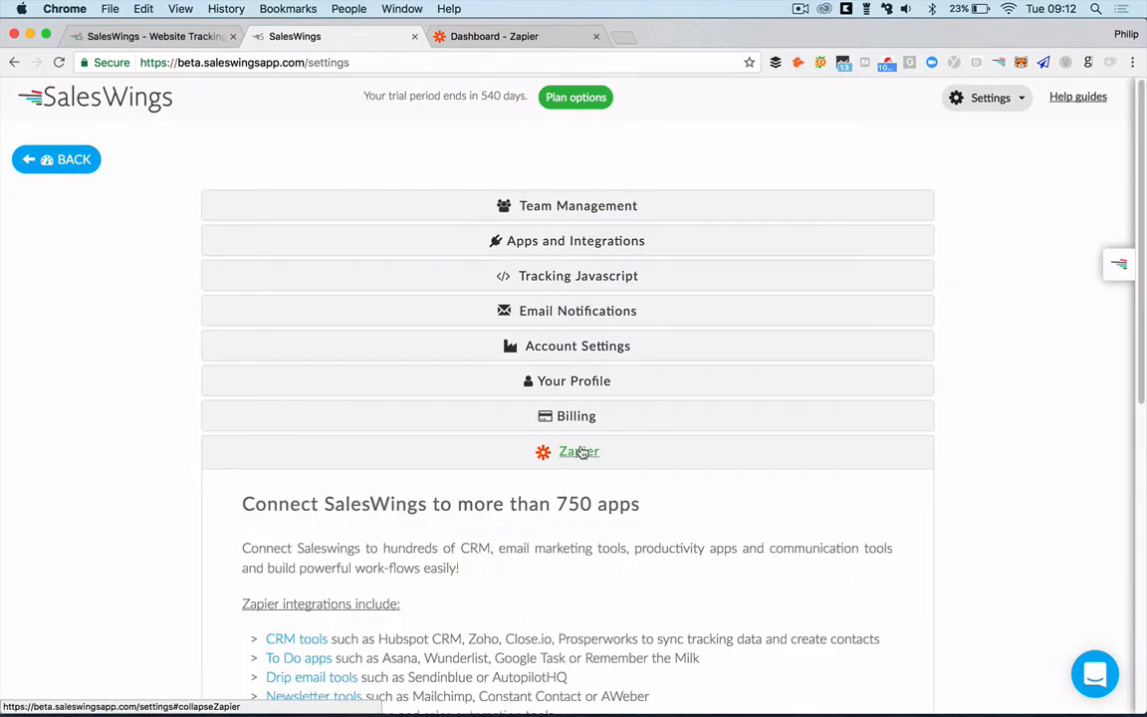
scroll(583, 453, down, 3)
scroll(583, 453, down, 5)
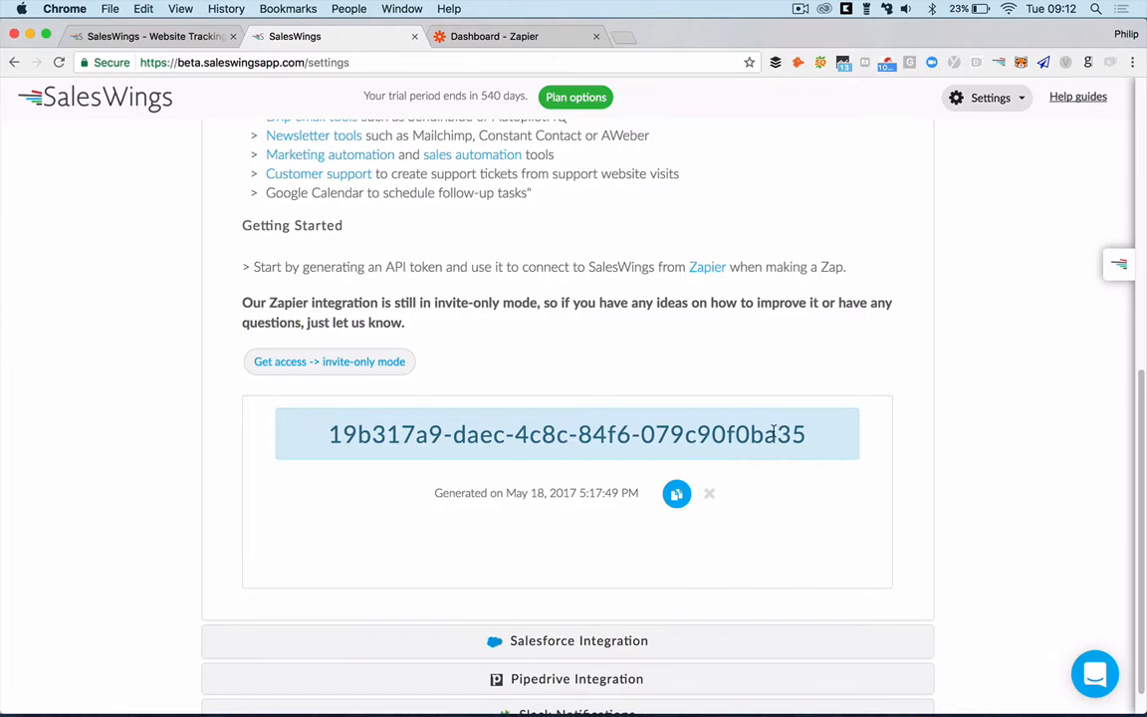
scroll(773, 433, up, 1)
scroll(773, 433, up, 6)
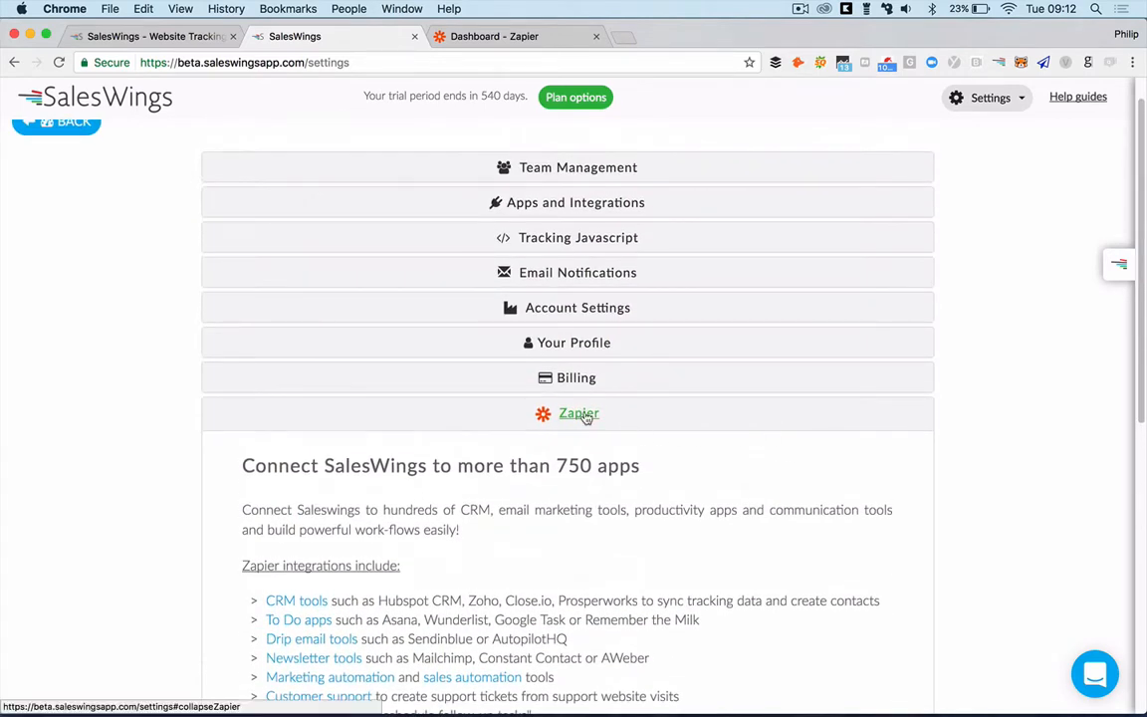
click(583, 414)
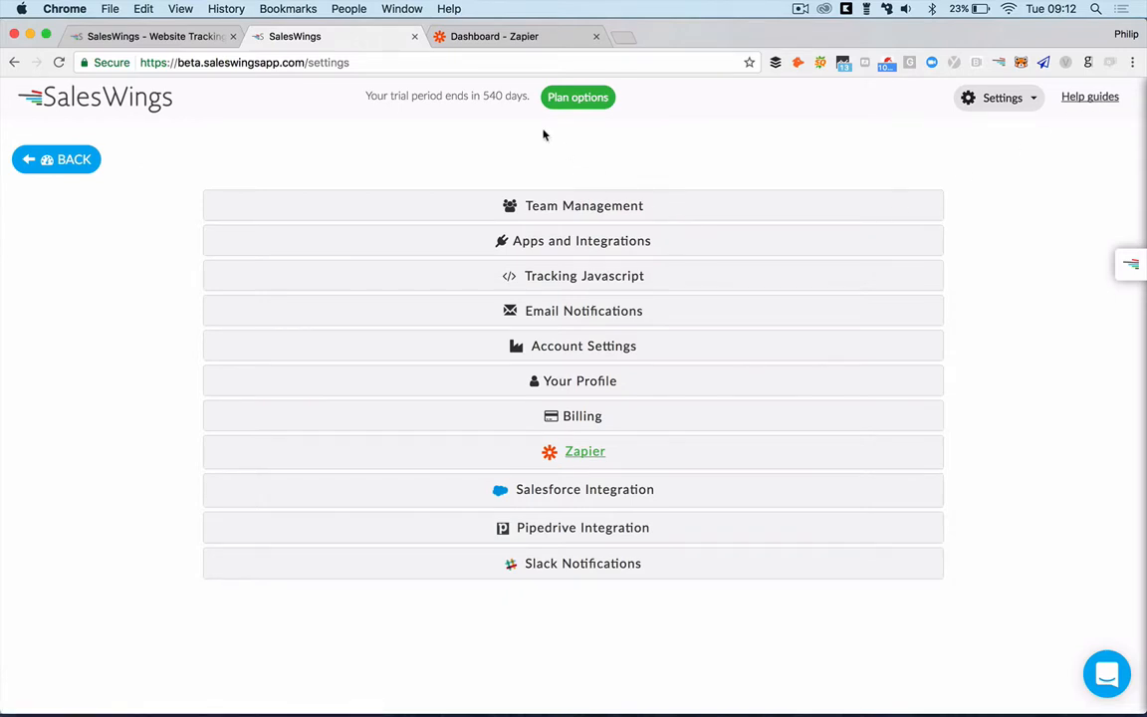
Switch to the Zapier dashboard and create a new Zap with SalesWings BETA as its trigger app
click(512, 36)
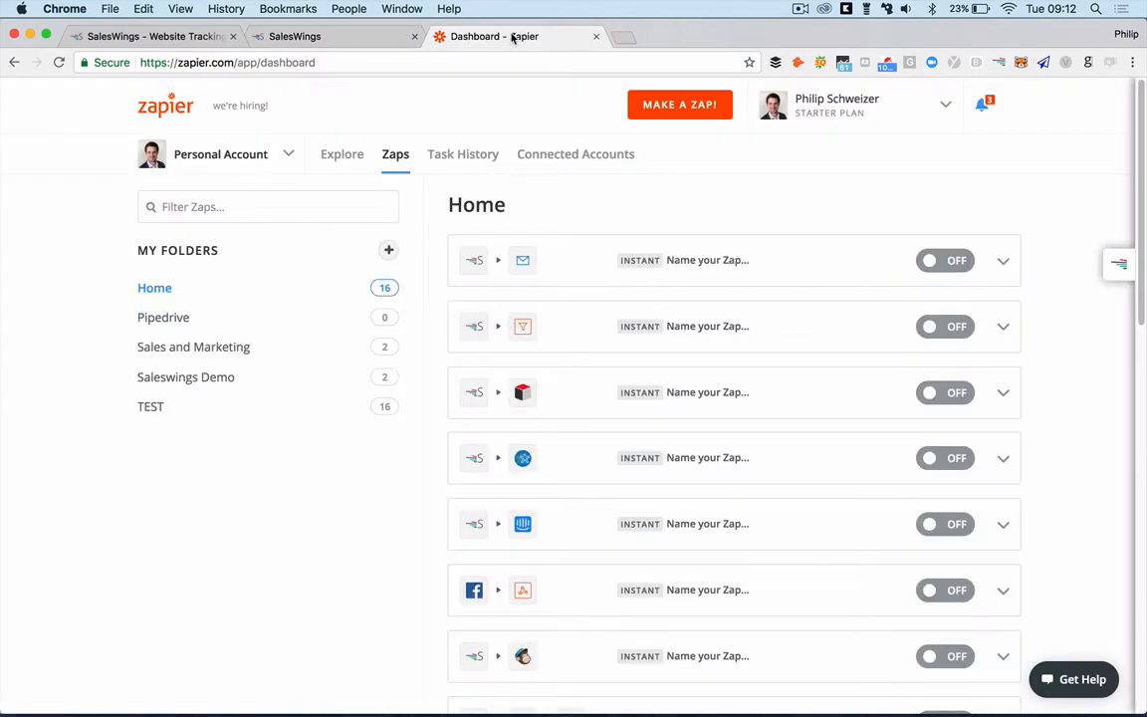
click(674, 103)
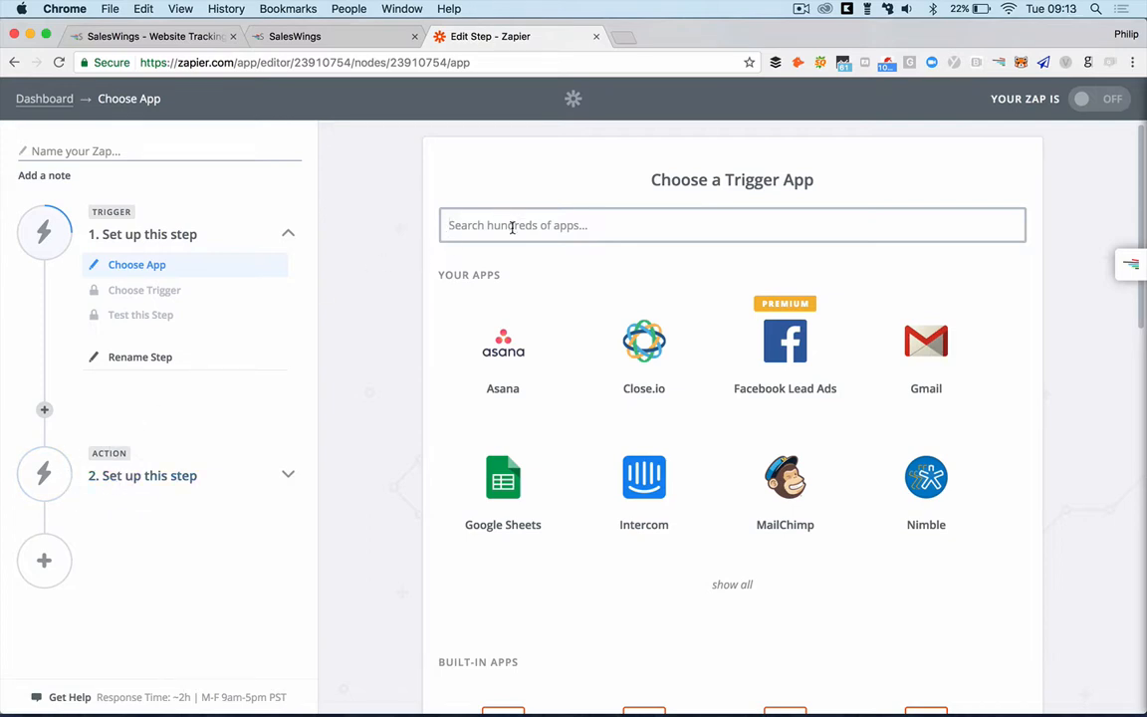
text(saleswings)
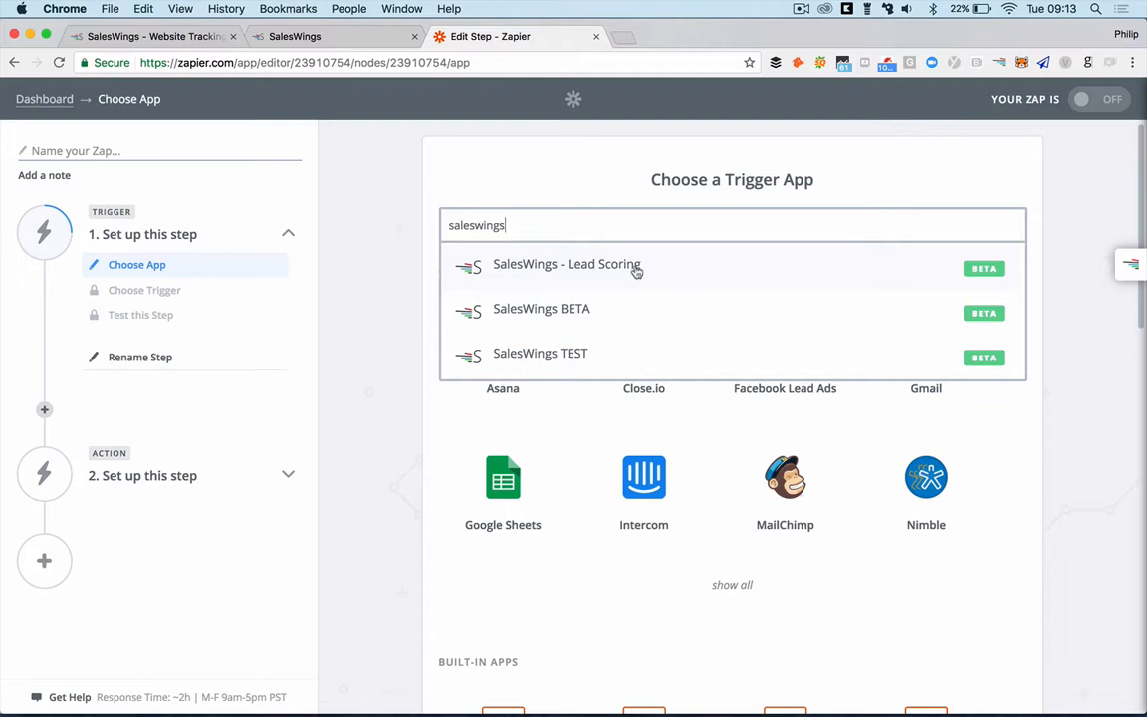
click(584, 313)
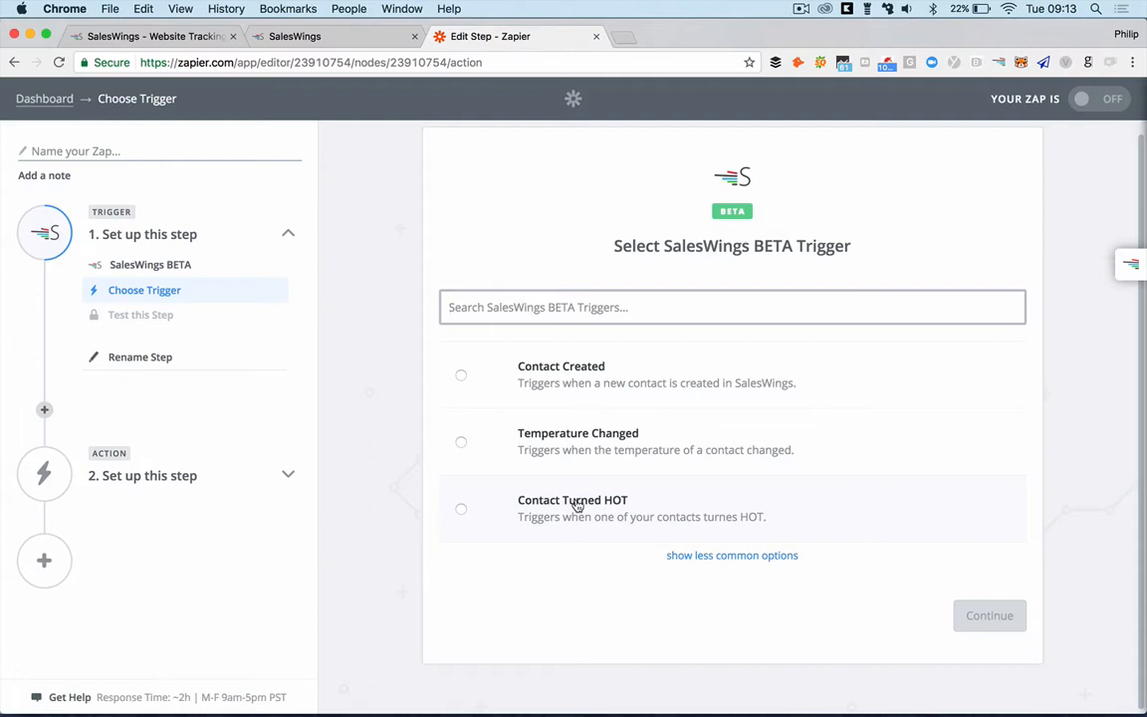
Expand the SalesWings BETA trigger list to include the less common options
click(730, 557)
scroll(732, 562, down, 4)
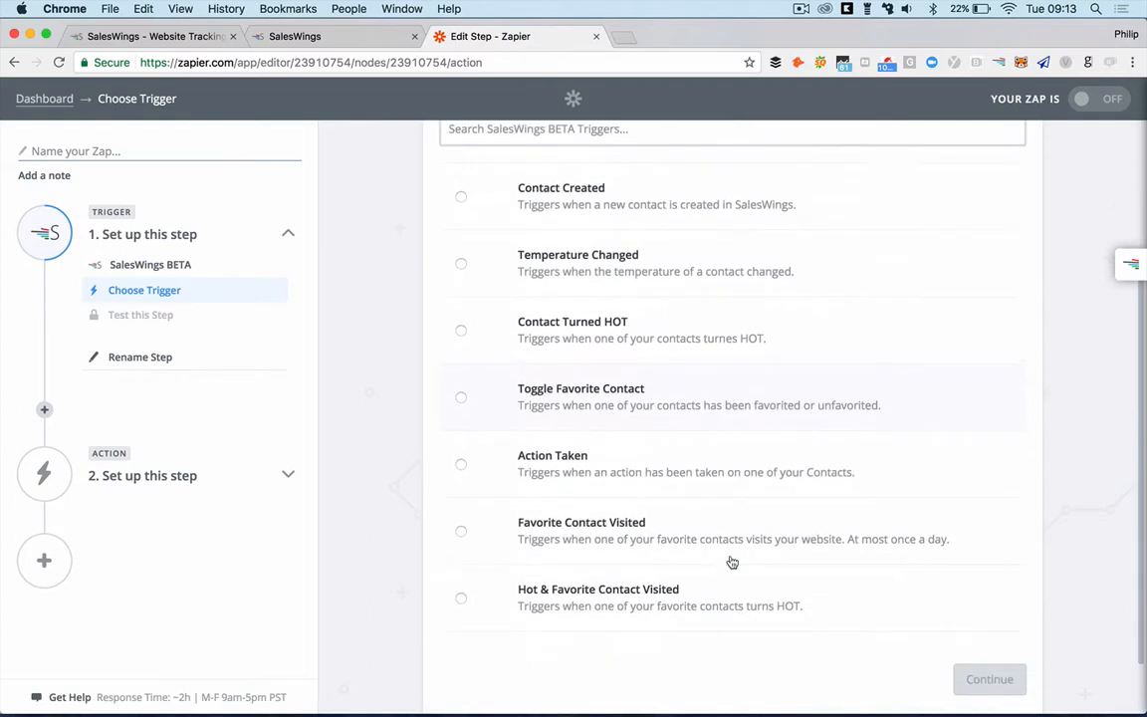
scroll(732, 562, down, 1)
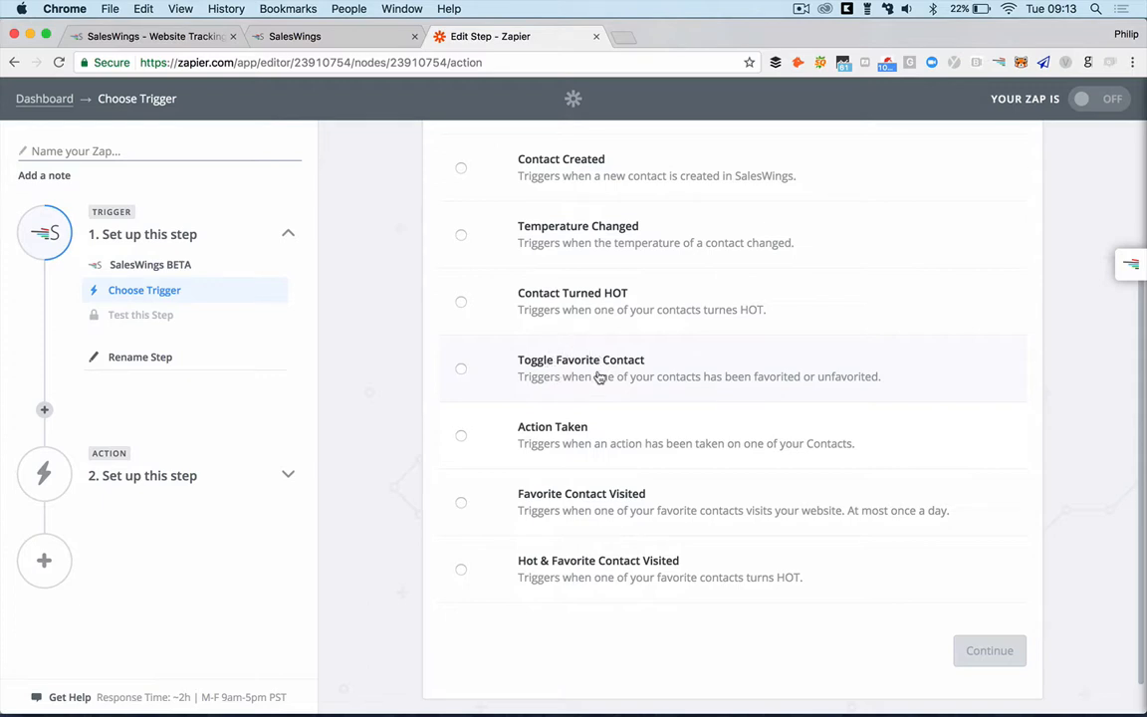
Open the SalesWings contact sidebar, mark the second listed contact as favorite, remove the mark, and close the sidebar
click(1138, 270)
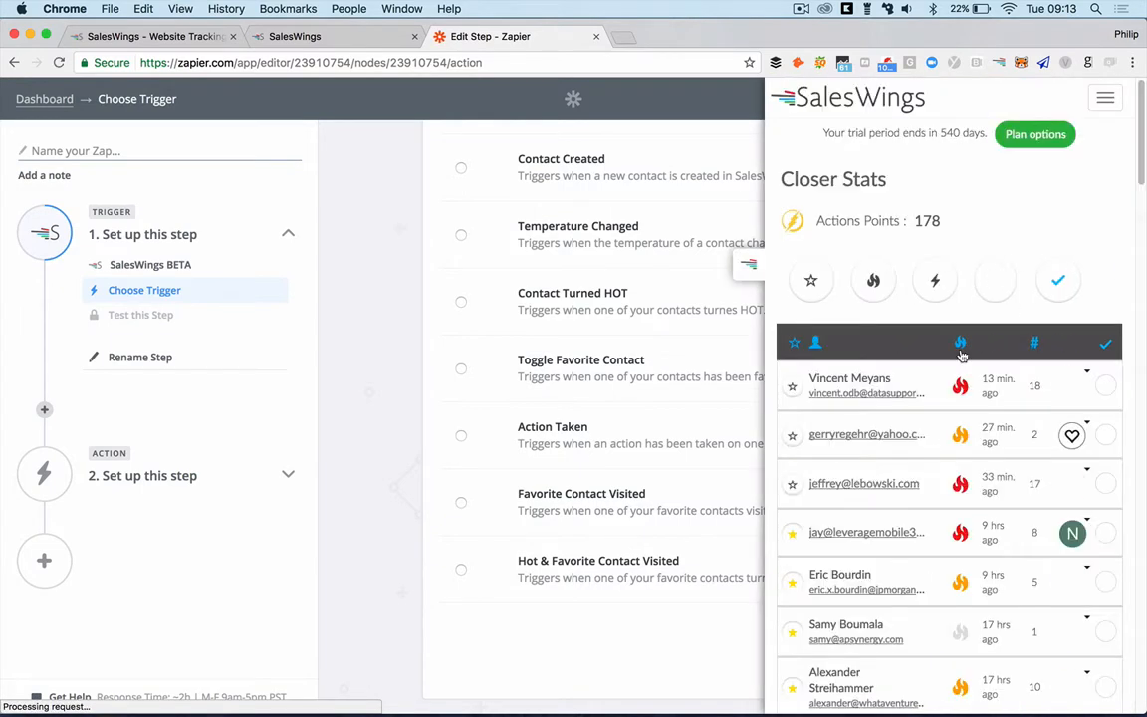
scroll(961, 348, down, 1)
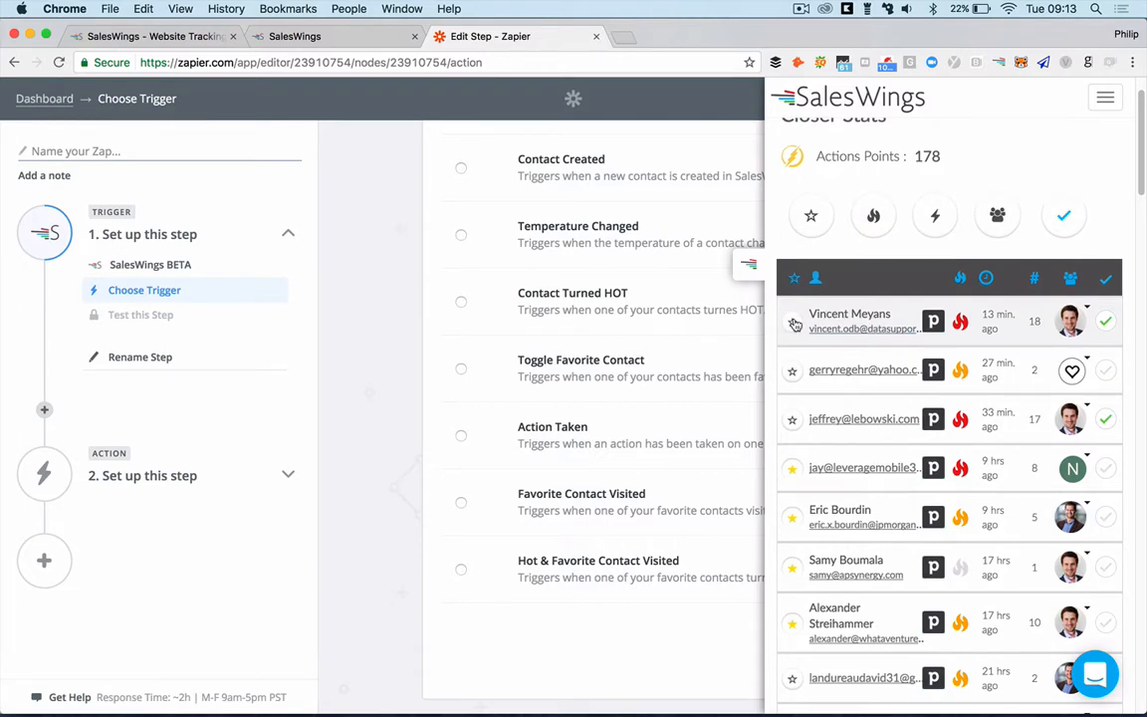
click(793, 374)
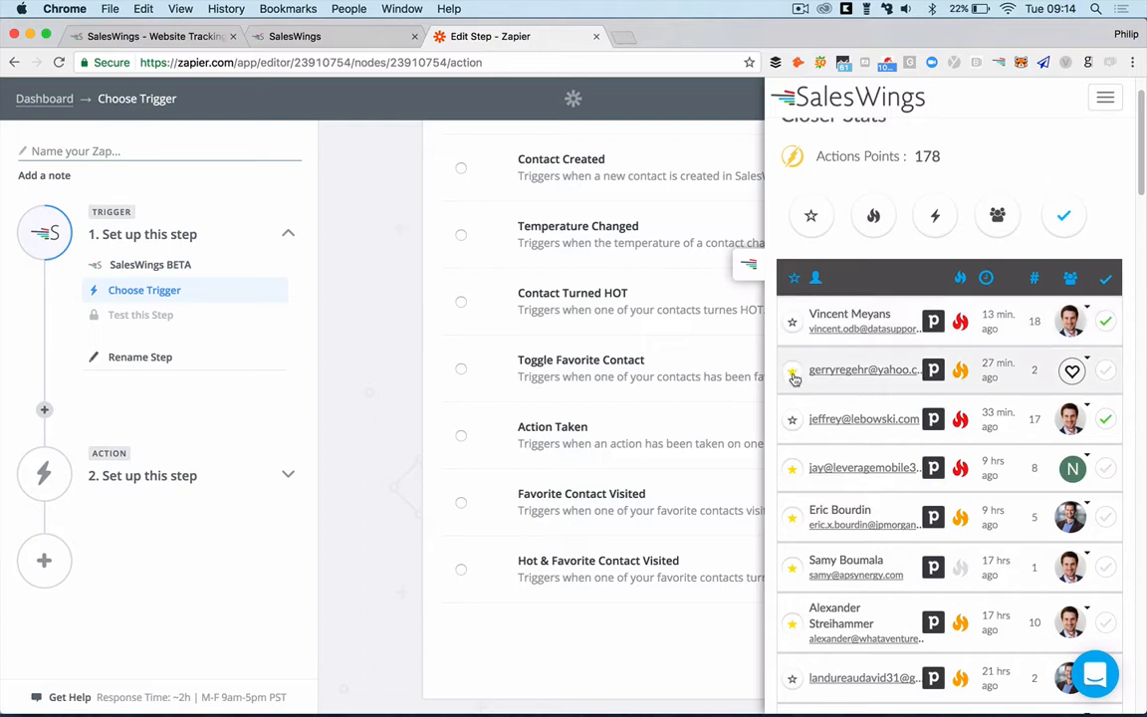
click(793, 376)
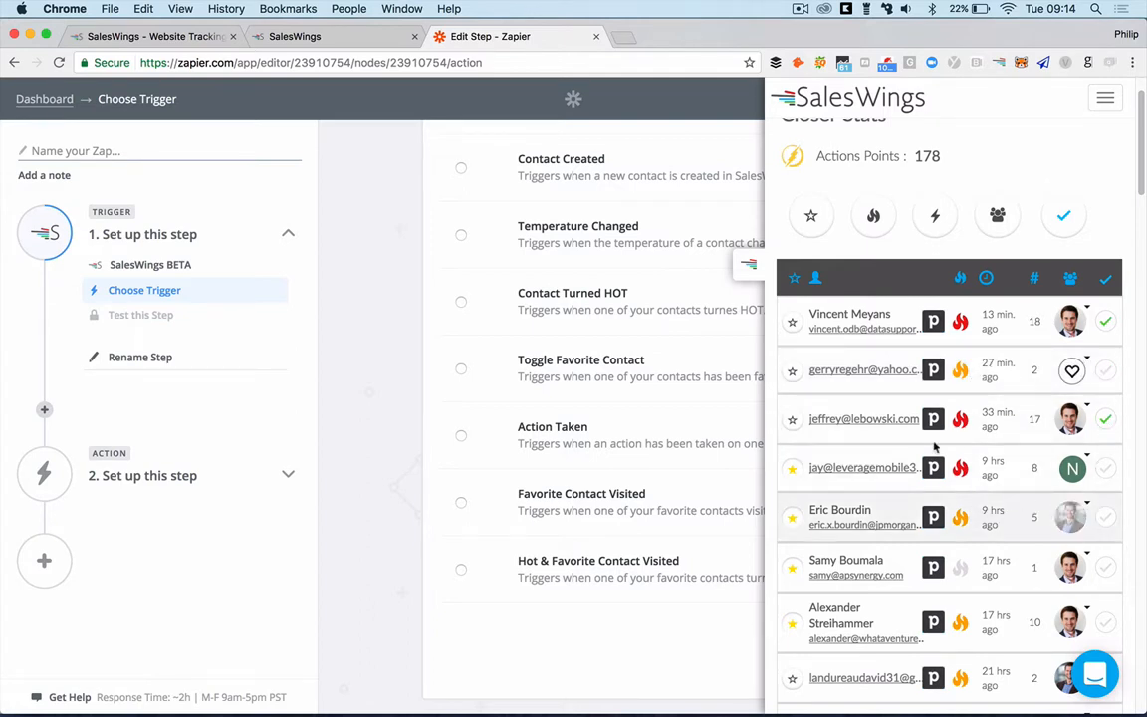
click(750, 269)
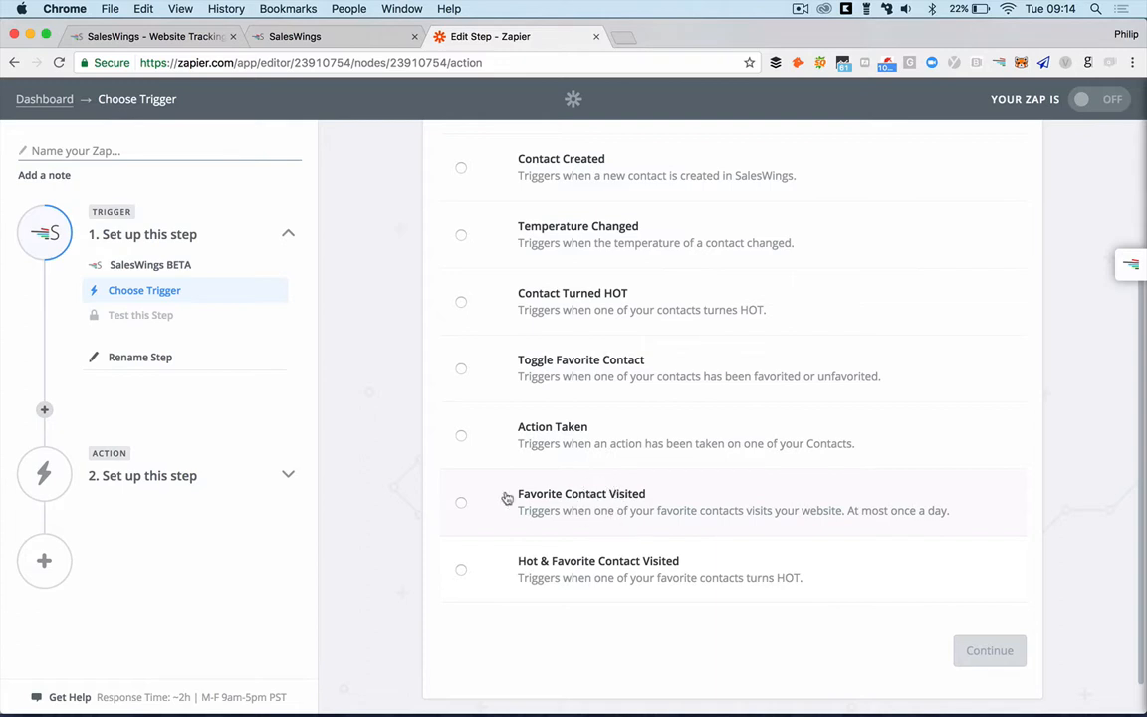
Set the trigger to Favorite Contact Visited and use SalesWings BETA Account #1 for it
click(461, 501)
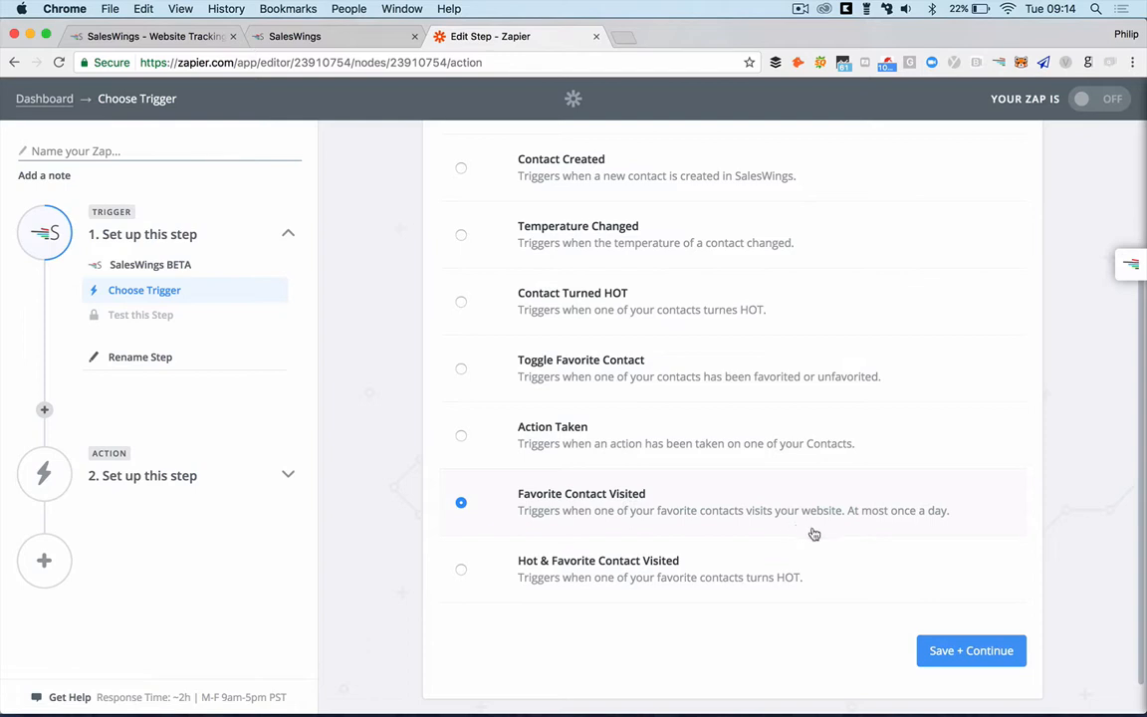
click(966, 657)
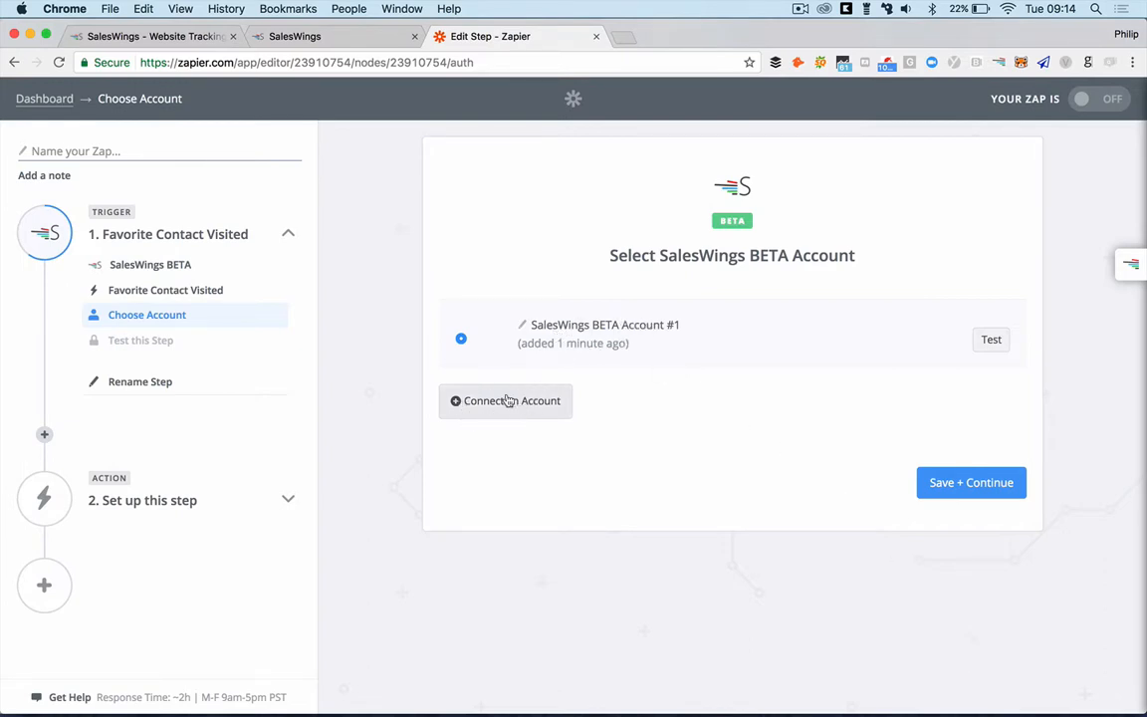
click(979, 484)
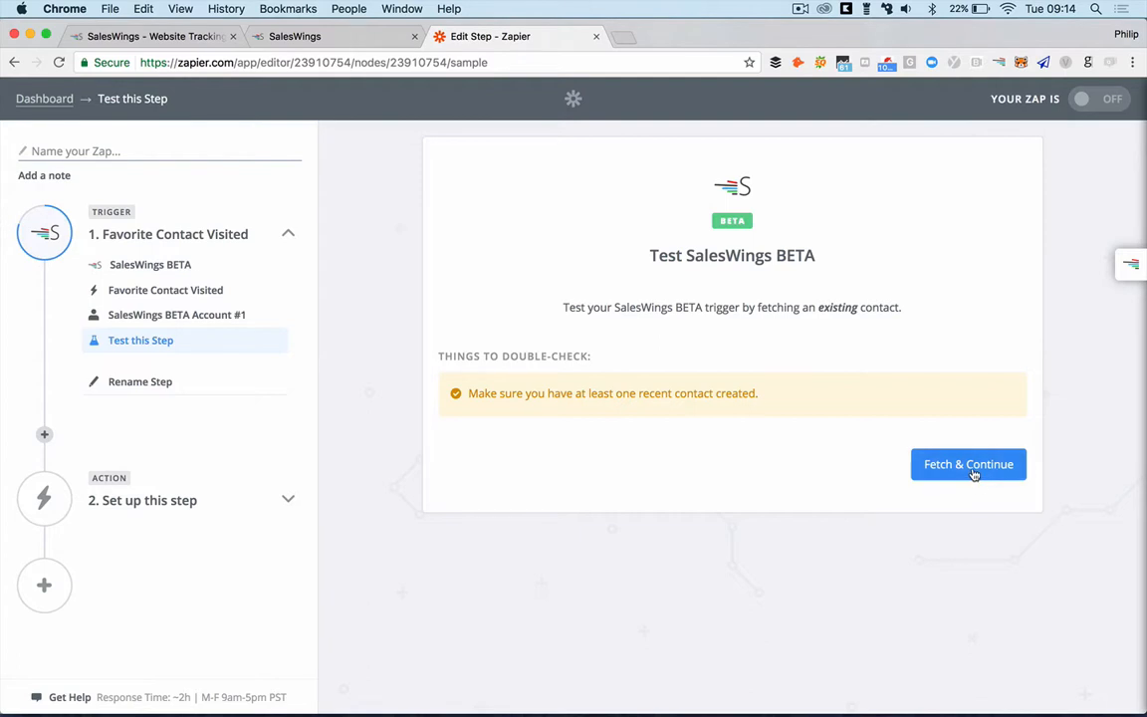
Test the trigger by fetching an existing contact and continue to the action setup
click(978, 478)
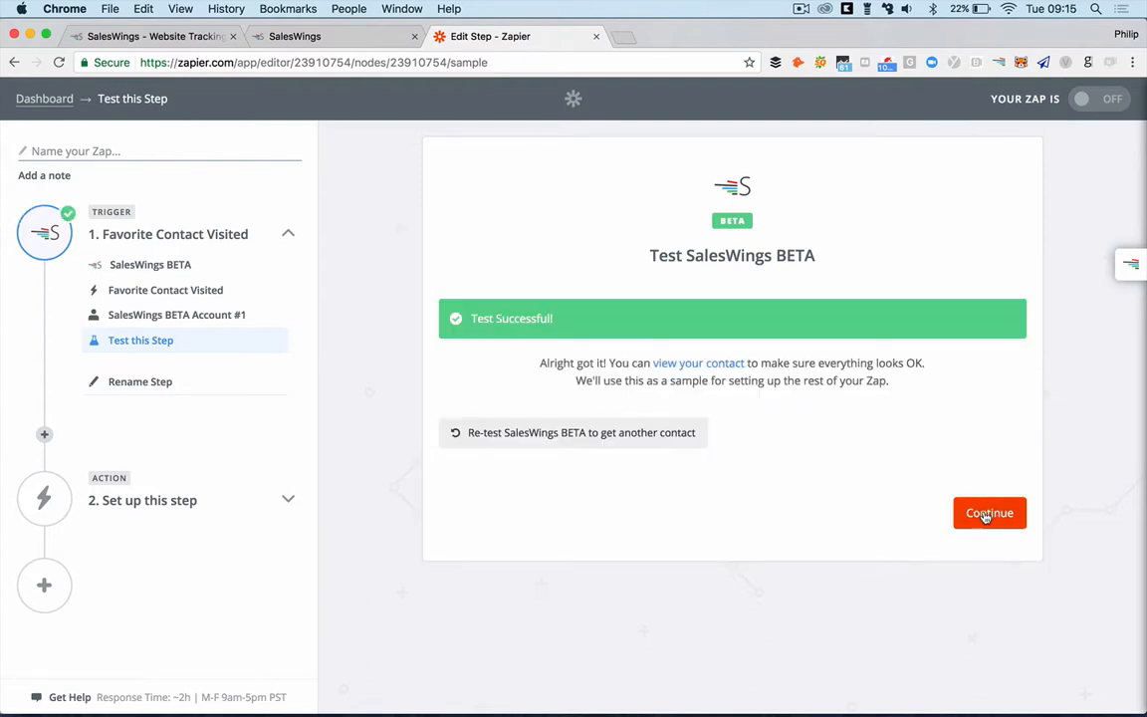
click(986, 514)
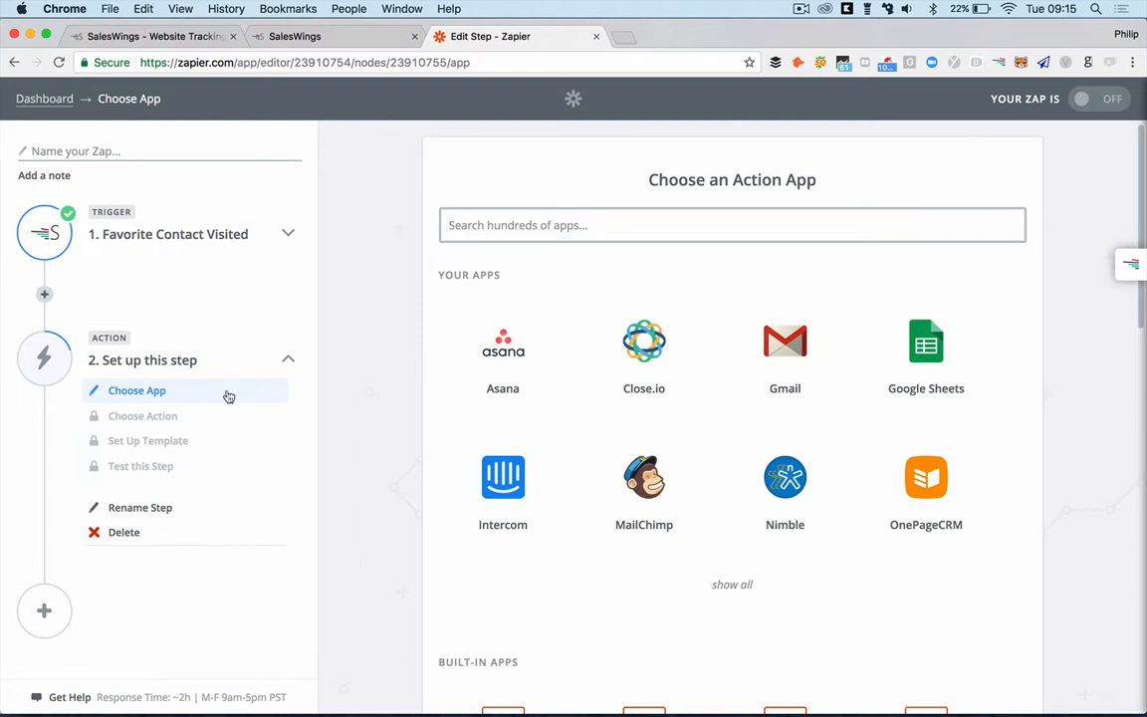
Add the built-in Delay app as the Zap's second step with the Delay For action
scroll(409, 443, down, 3)
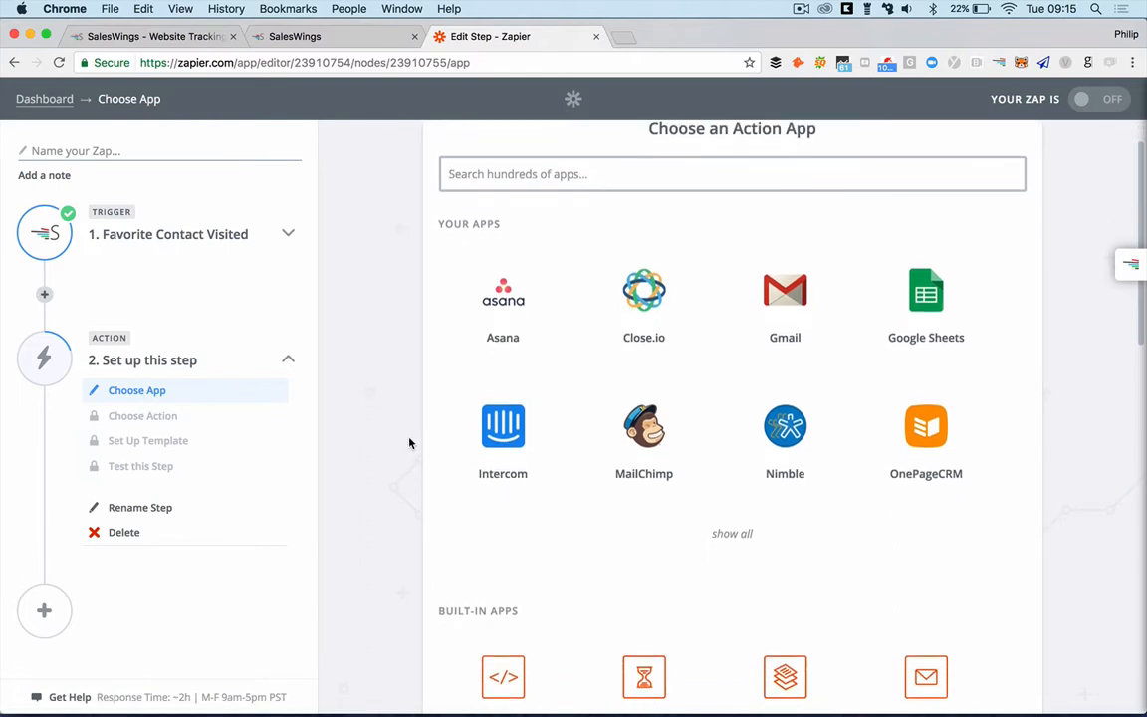
scroll(410, 443, down, 2)
scroll(409, 443, down, 2)
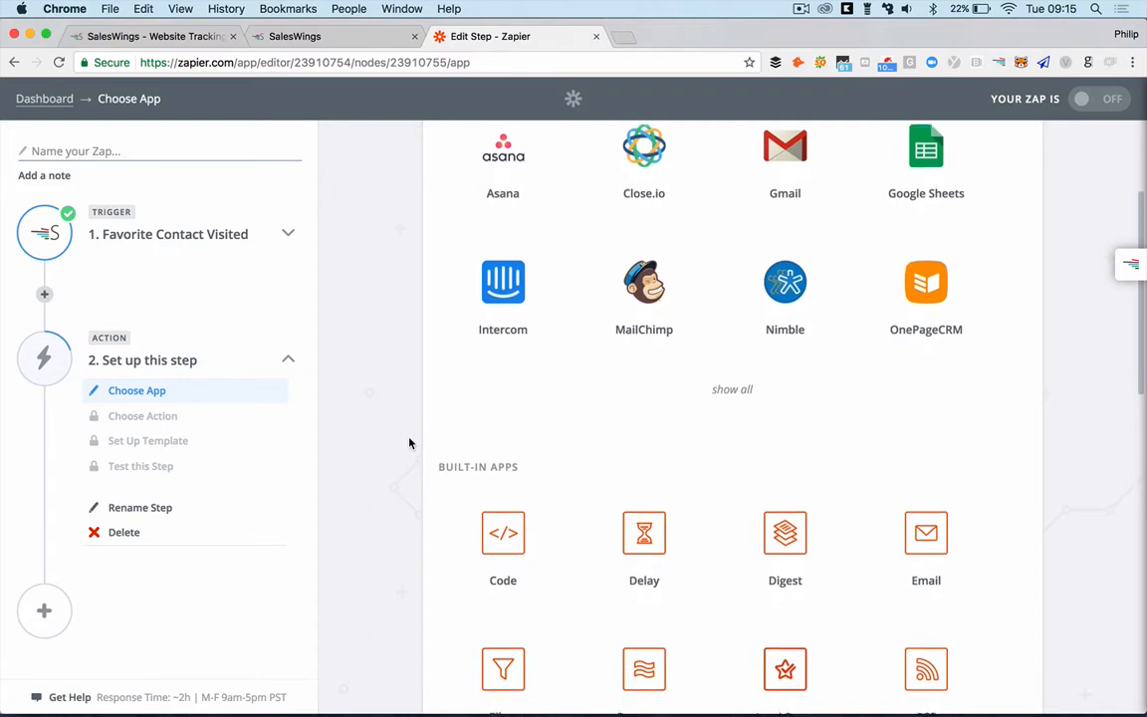
scroll(409, 444, down, 1)
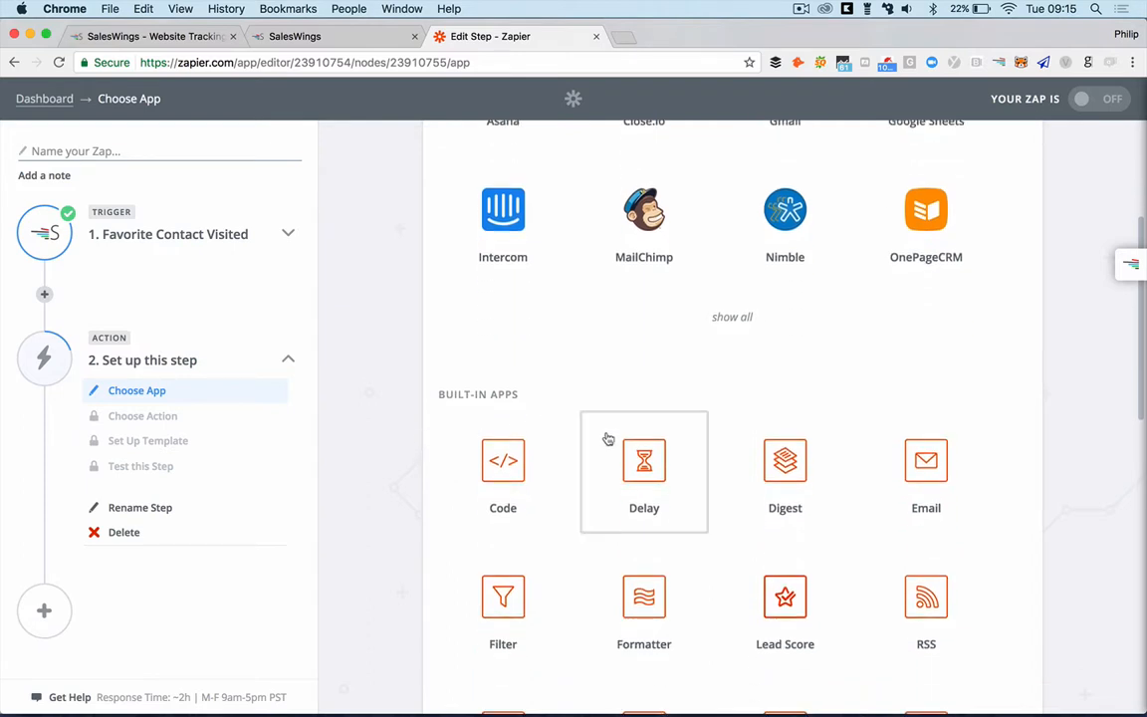
click(649, 475)
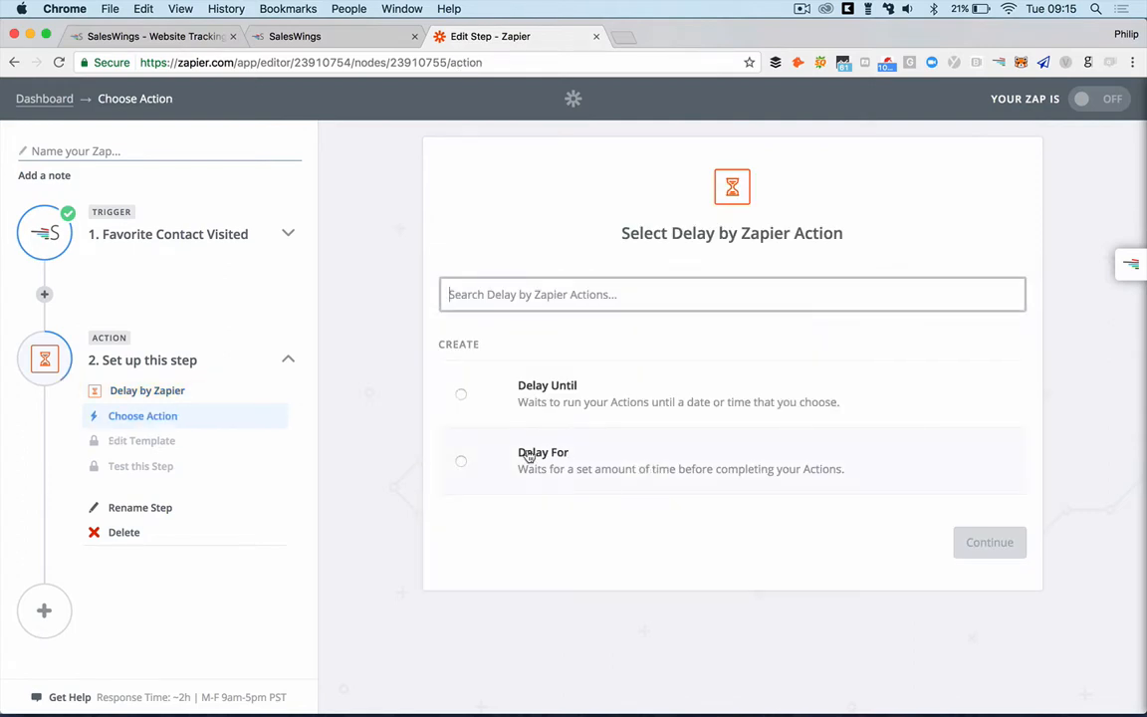
click(461, 464)
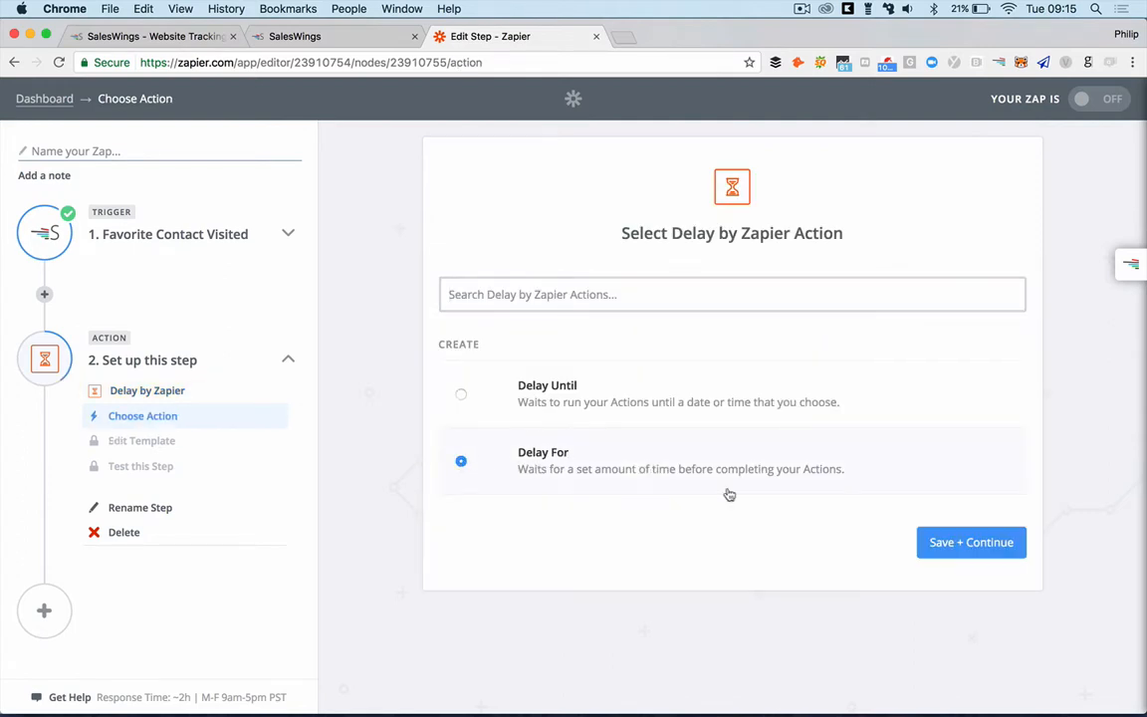
click(958, 548)
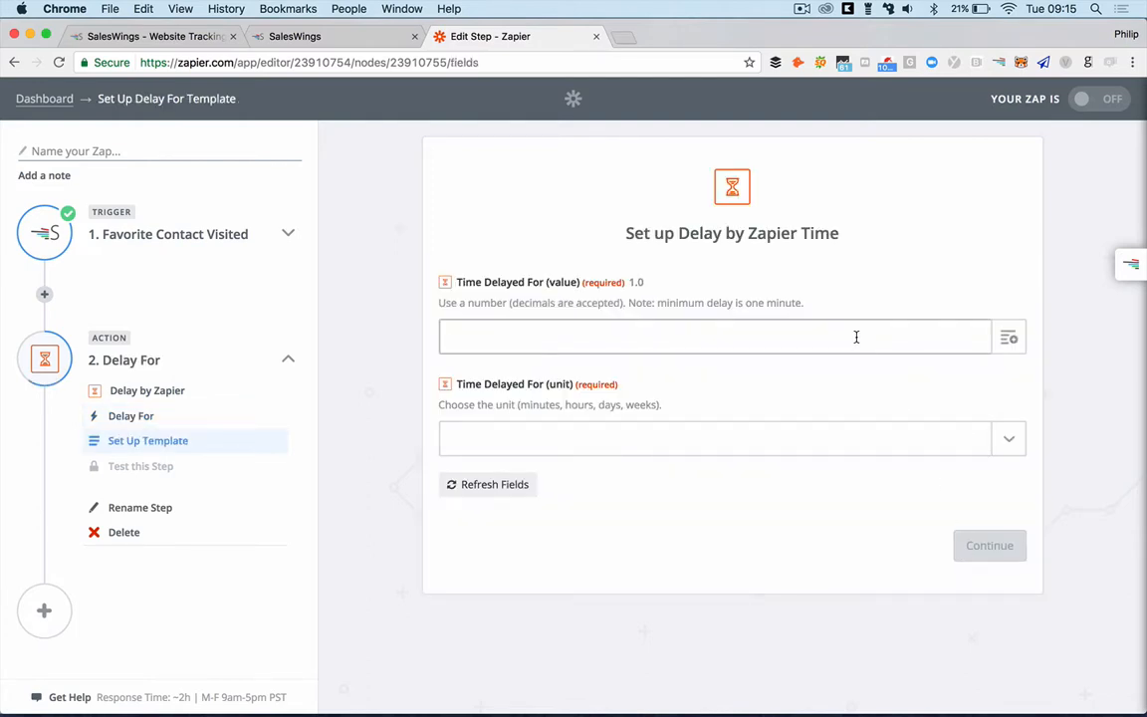
Set the delay to 60 Minutes, then test the Delay step and finish it
text(60)
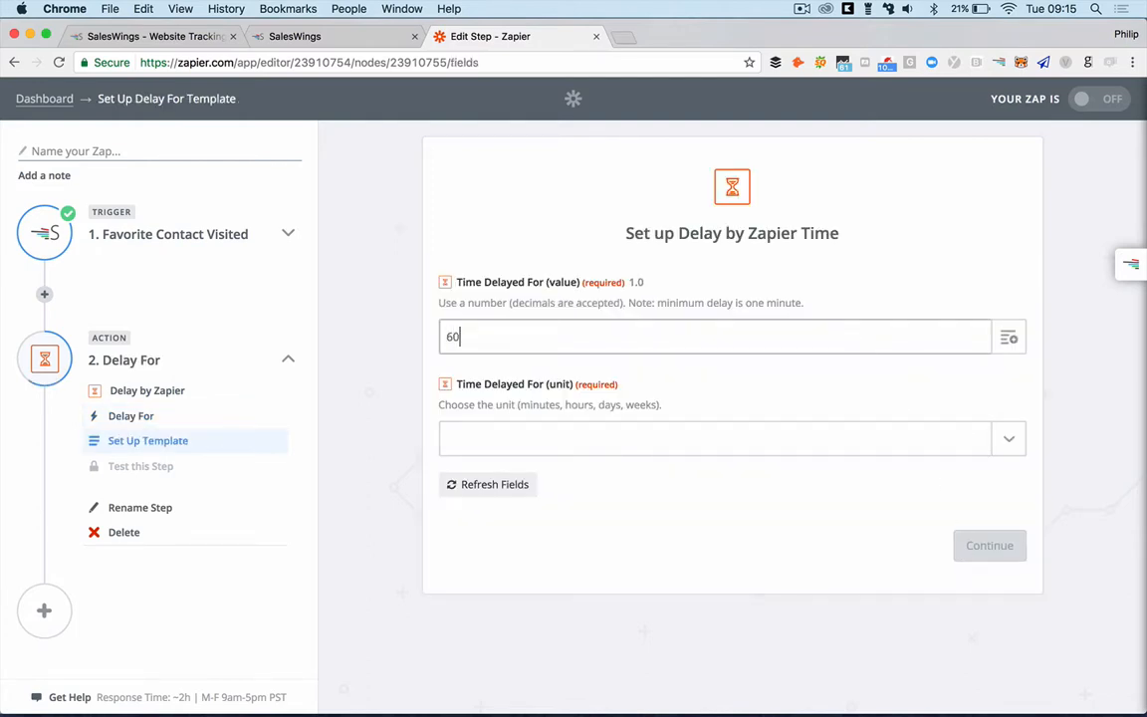
click(828, 440)
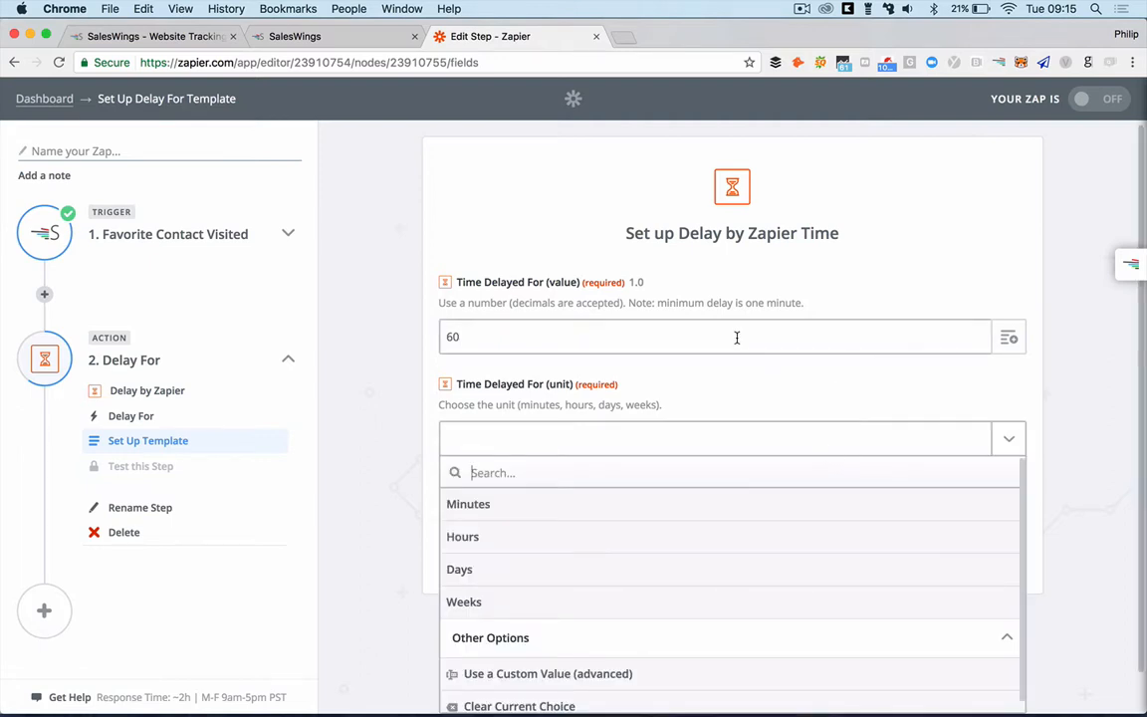
click(730, 508)
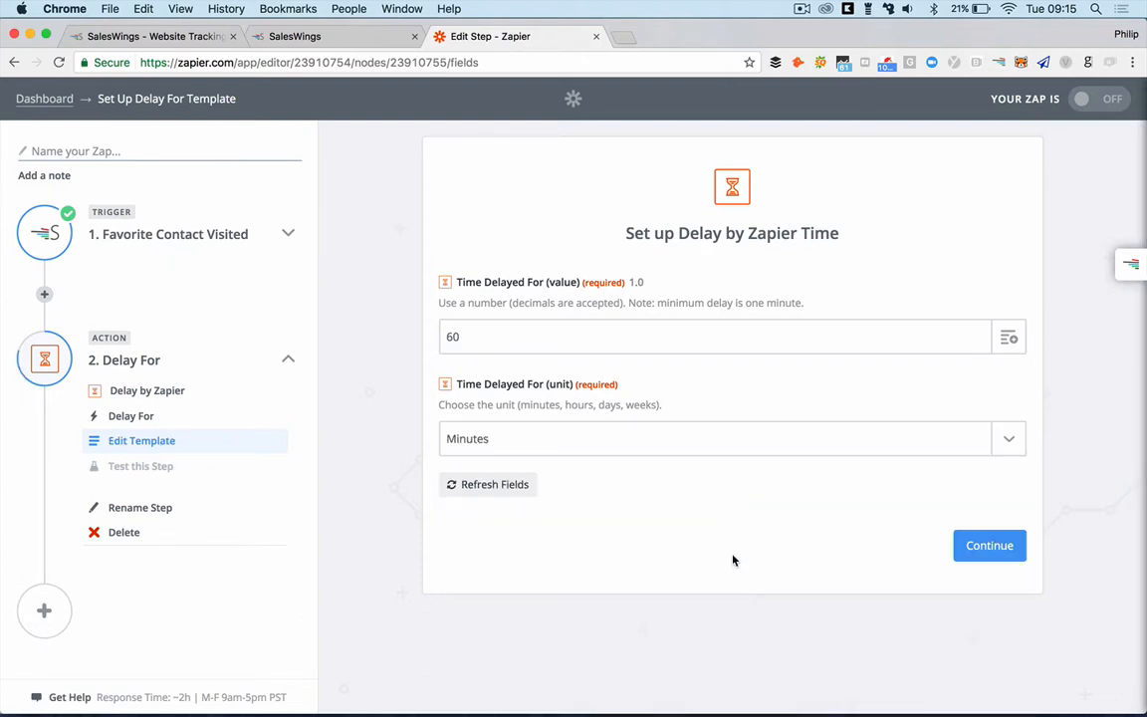
click(989, 547)
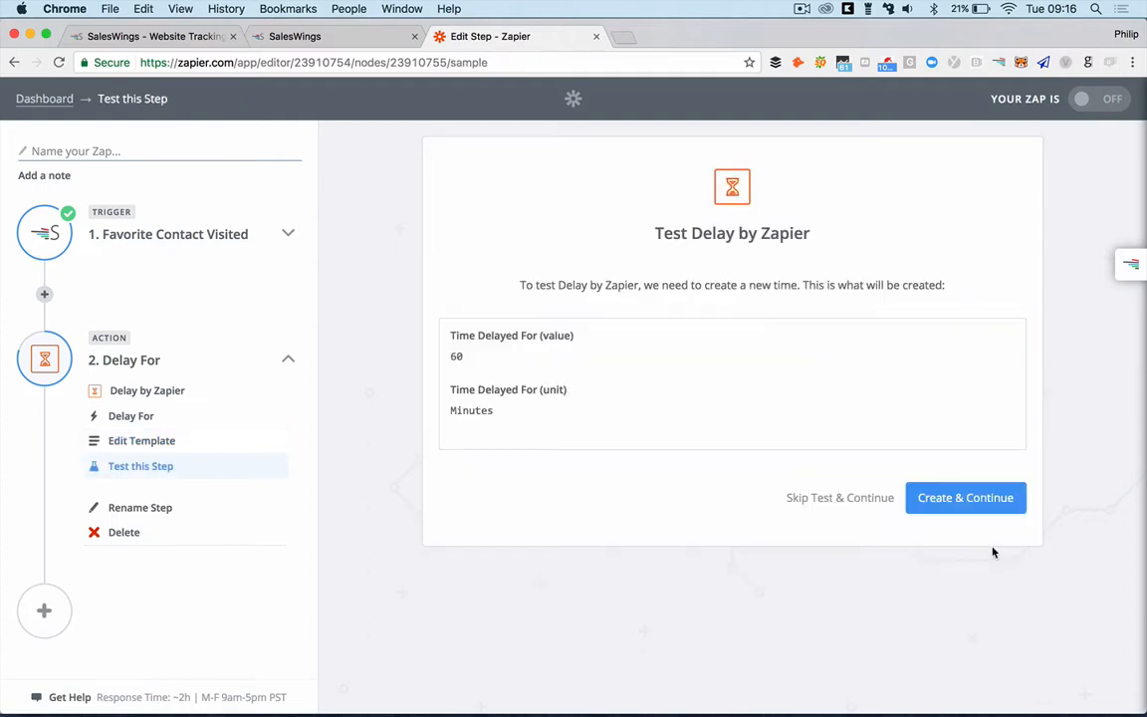
click(984, 498)
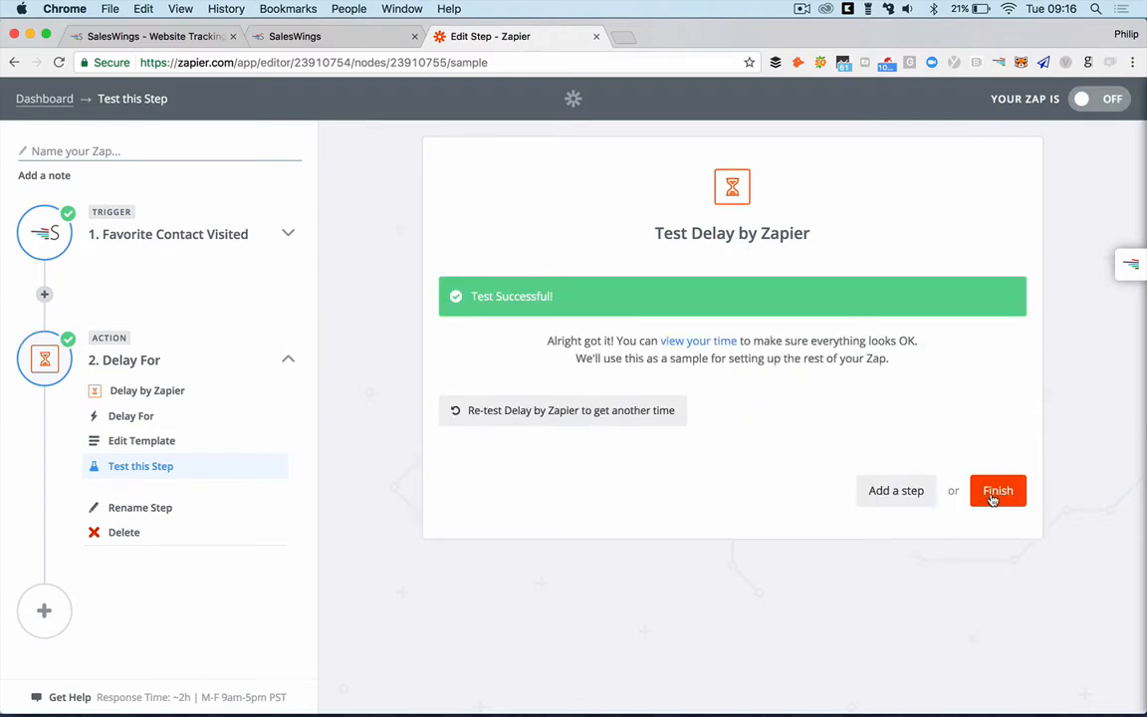
click(999, 492)
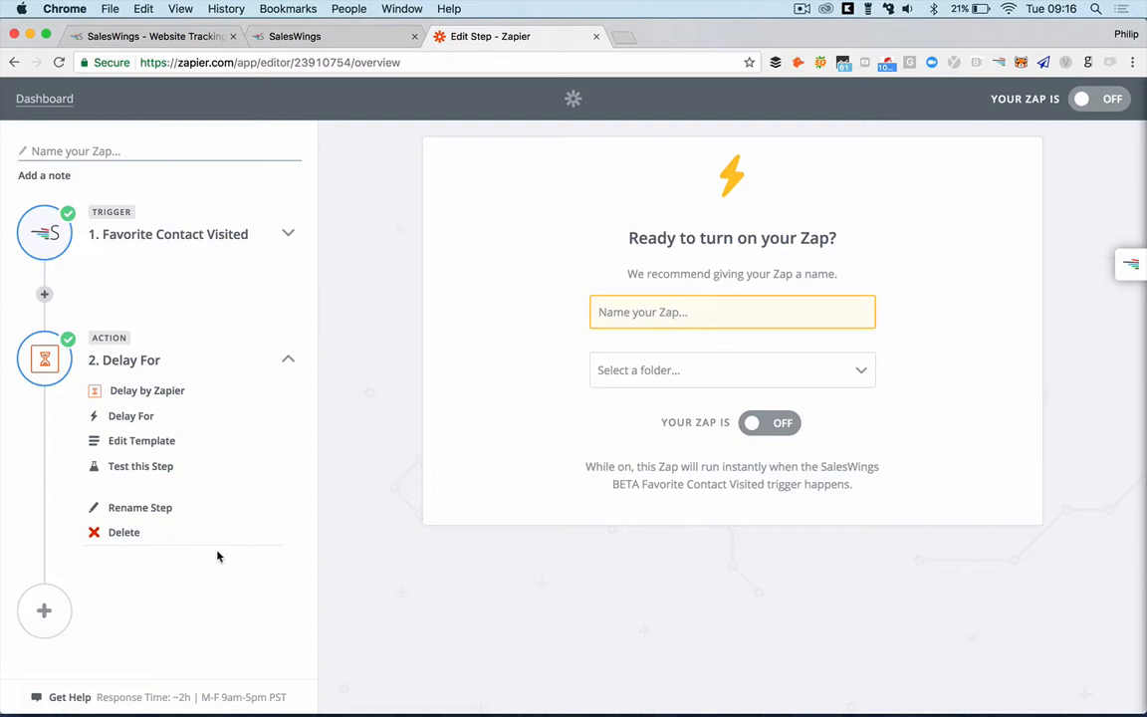
Add the built-in Filter app as the Zap's third step with the "Only continue if..." action
click(44, 610)
scroll(249, 592, down, 3)
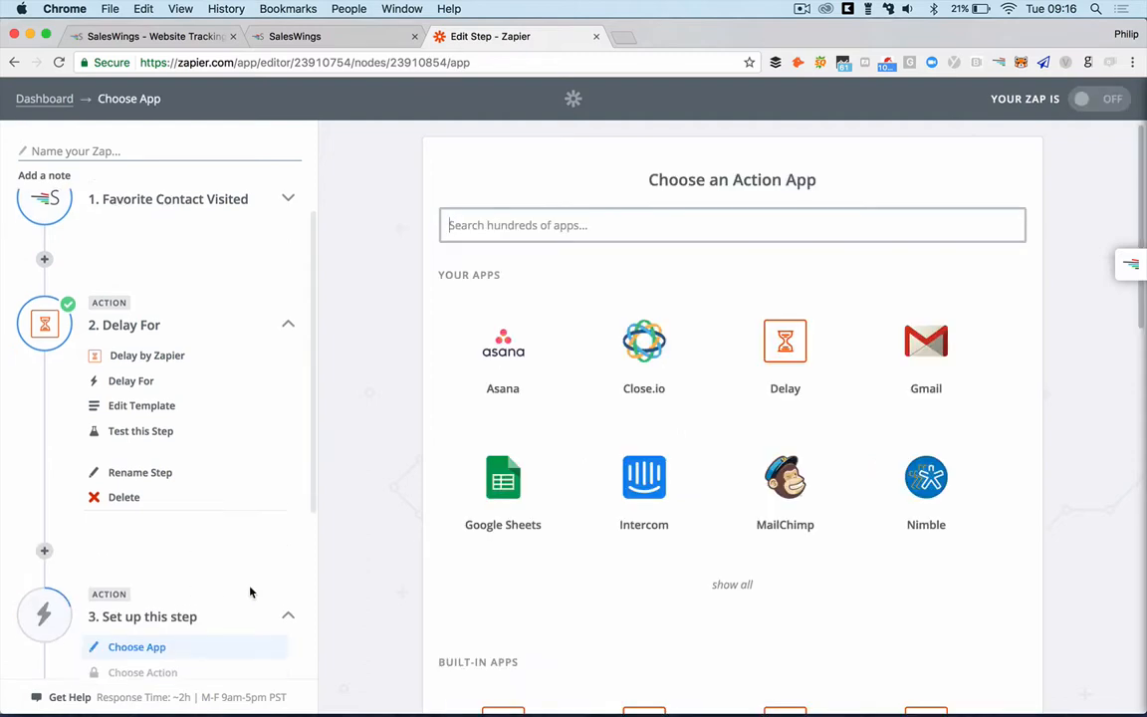
scroll(249, 592, down, 2)
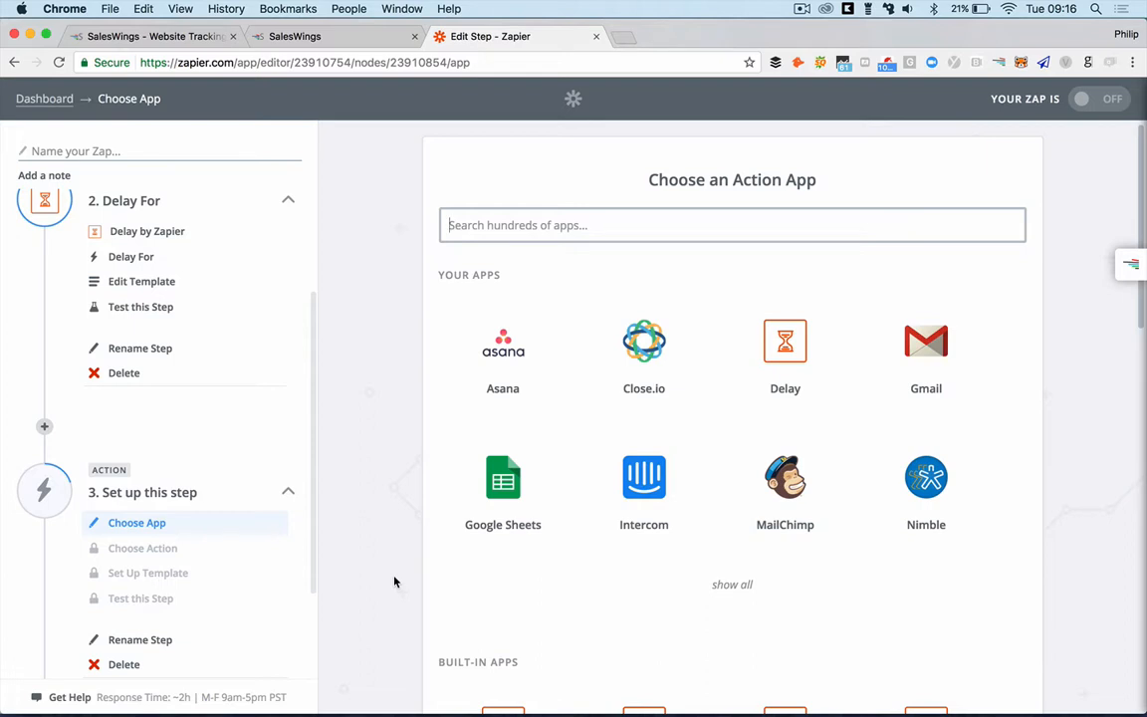
scroll(394, 582, down, 5)
scroll(395, 582, down, 2)
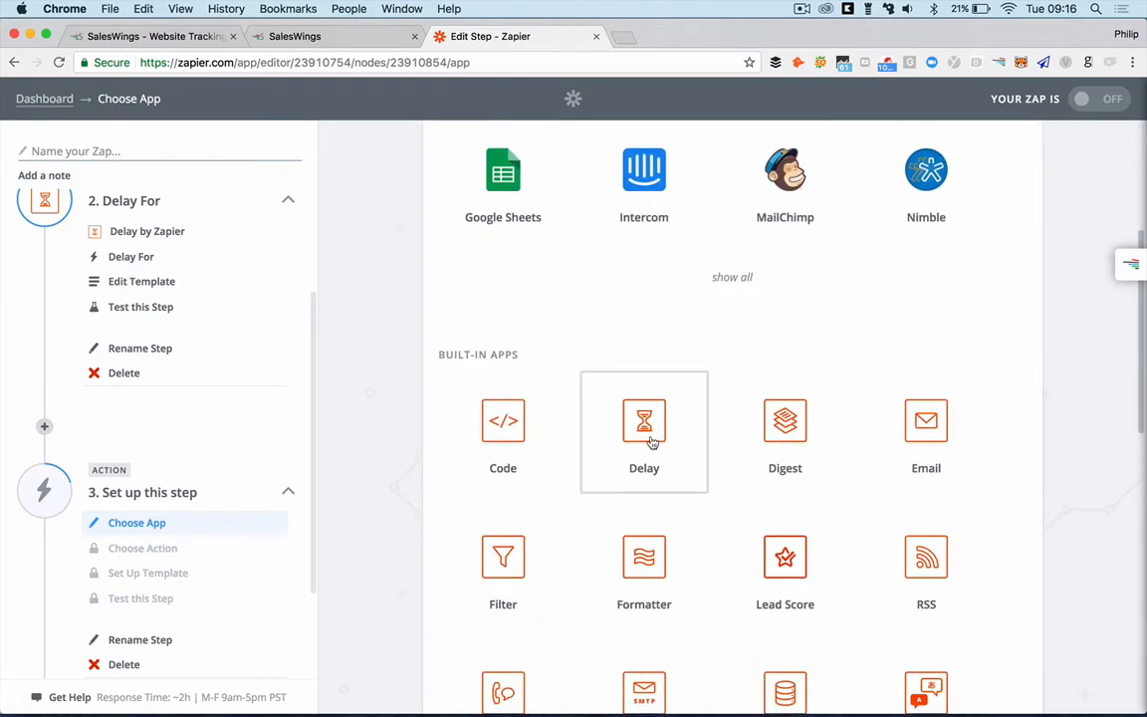
click(508, 569)
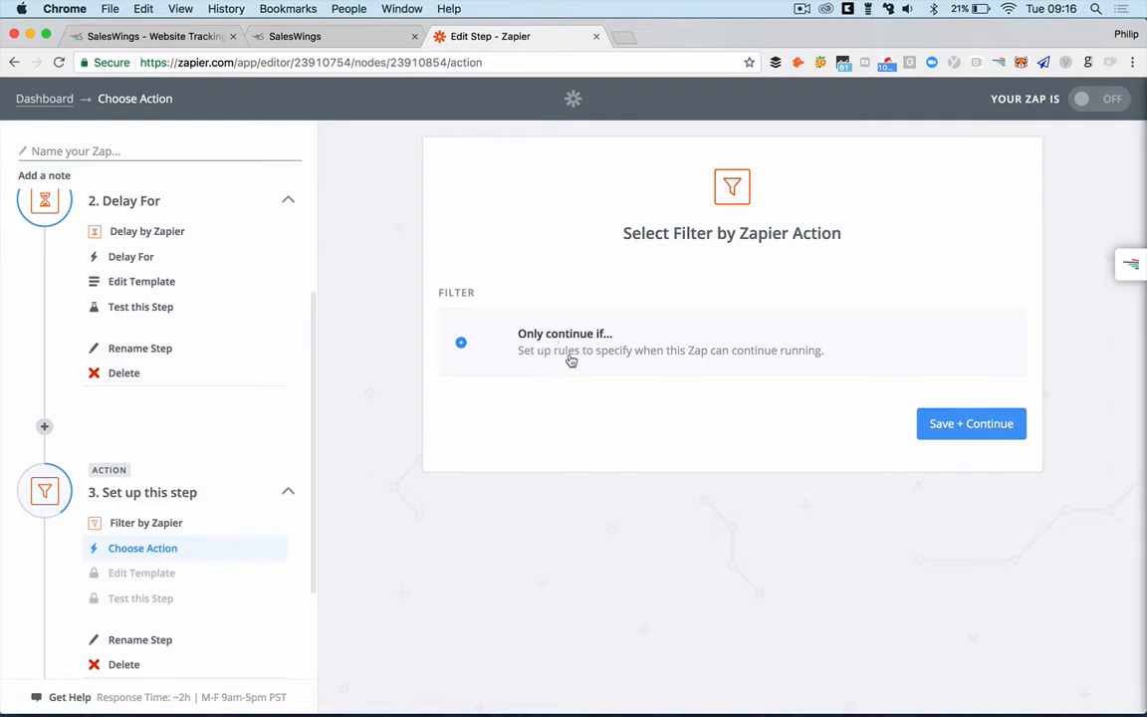
click(963, 425)
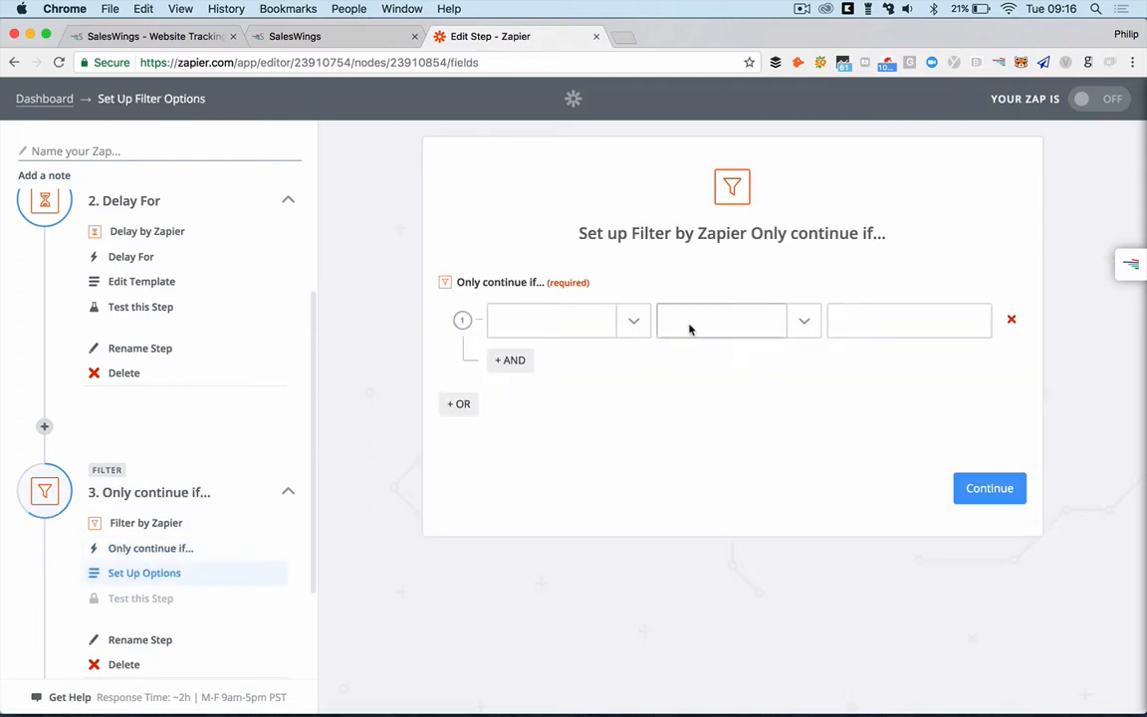
Set the filter rule's field to Page Views from the Favorite Contact Visited trigger
click(633, 325)
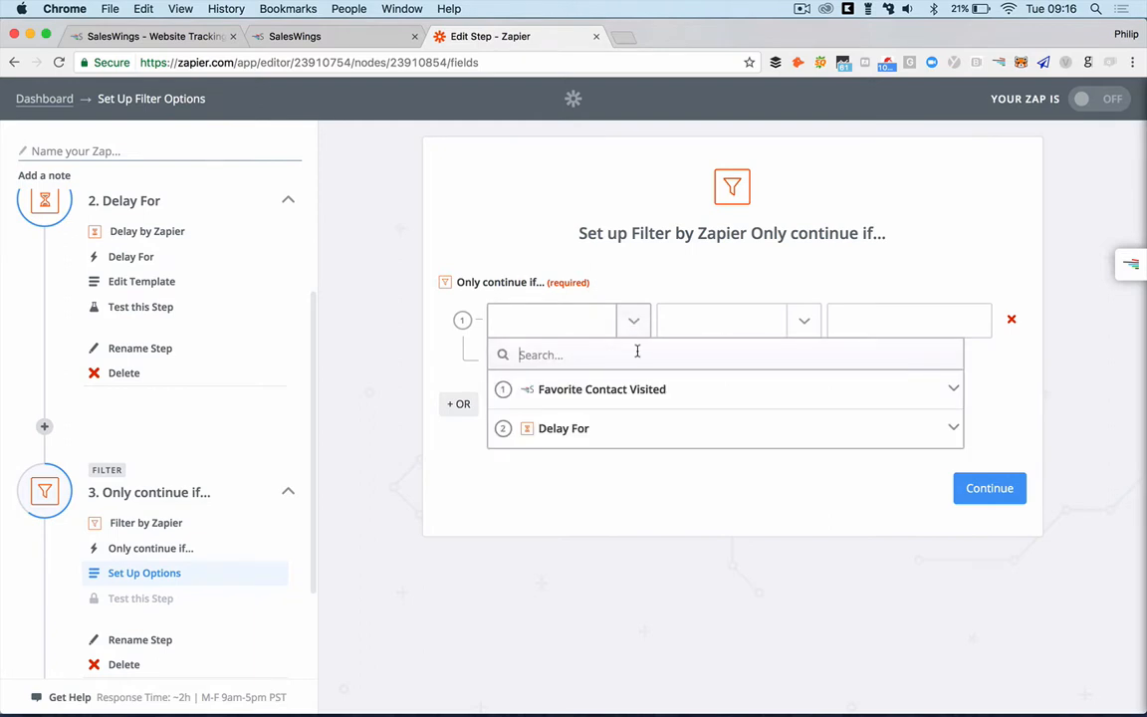
click(595, 396)
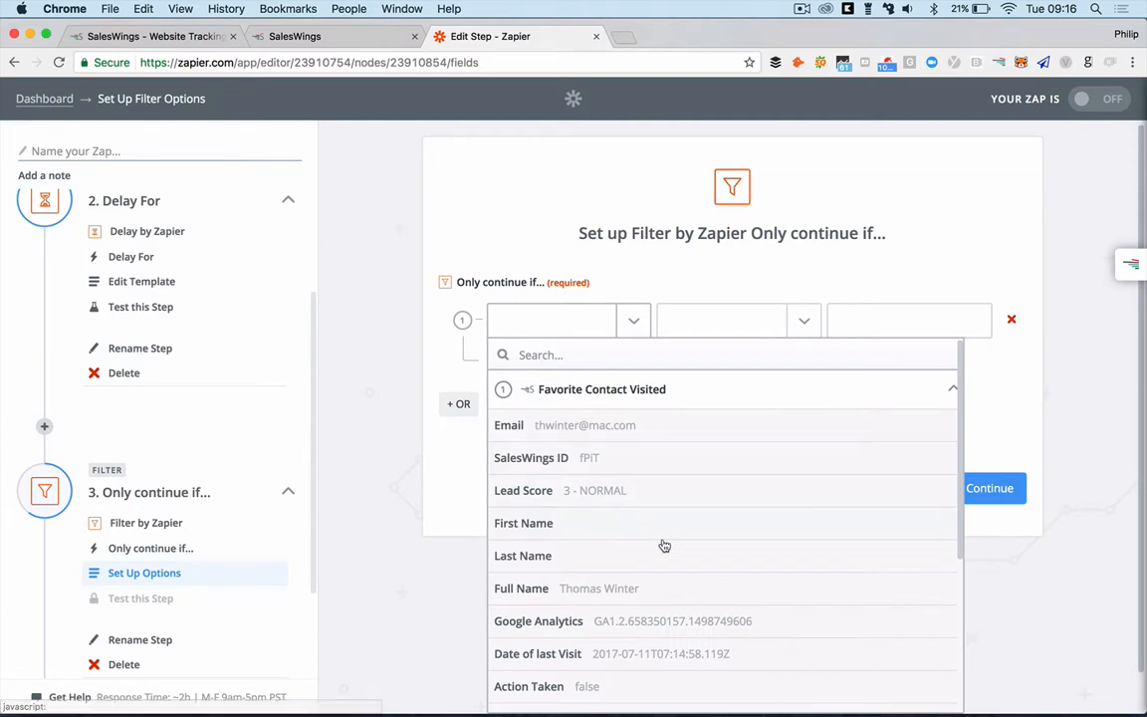
scroll(660, 543, down, 2)
scroll(664, 546, down, 4)
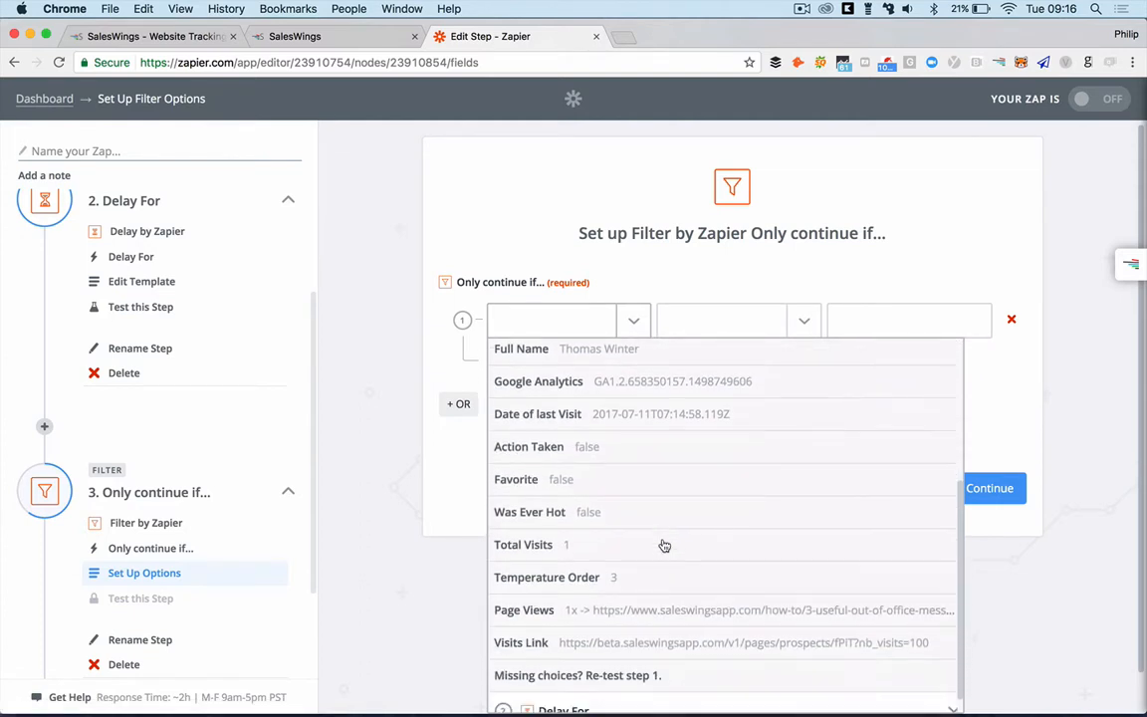
scroll(664, 546, up, 4)
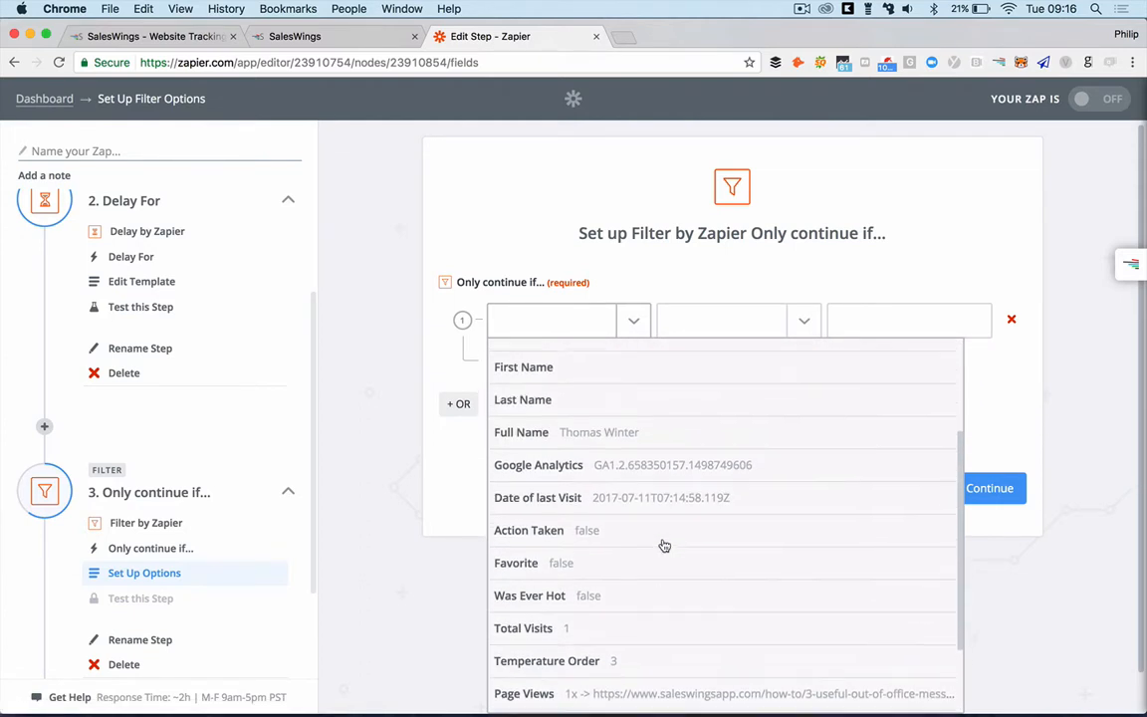
scroll(664, 546, up, 1)
scroll(664, 546, down, 4)
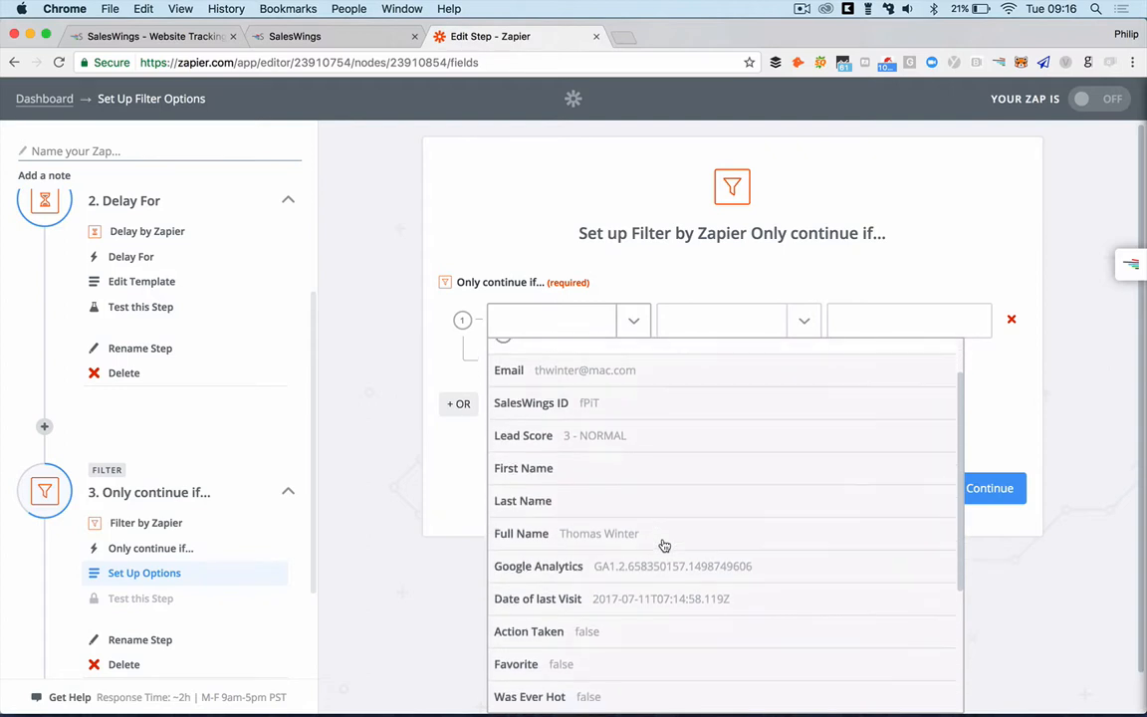
scroll(665, 546, down, 2)
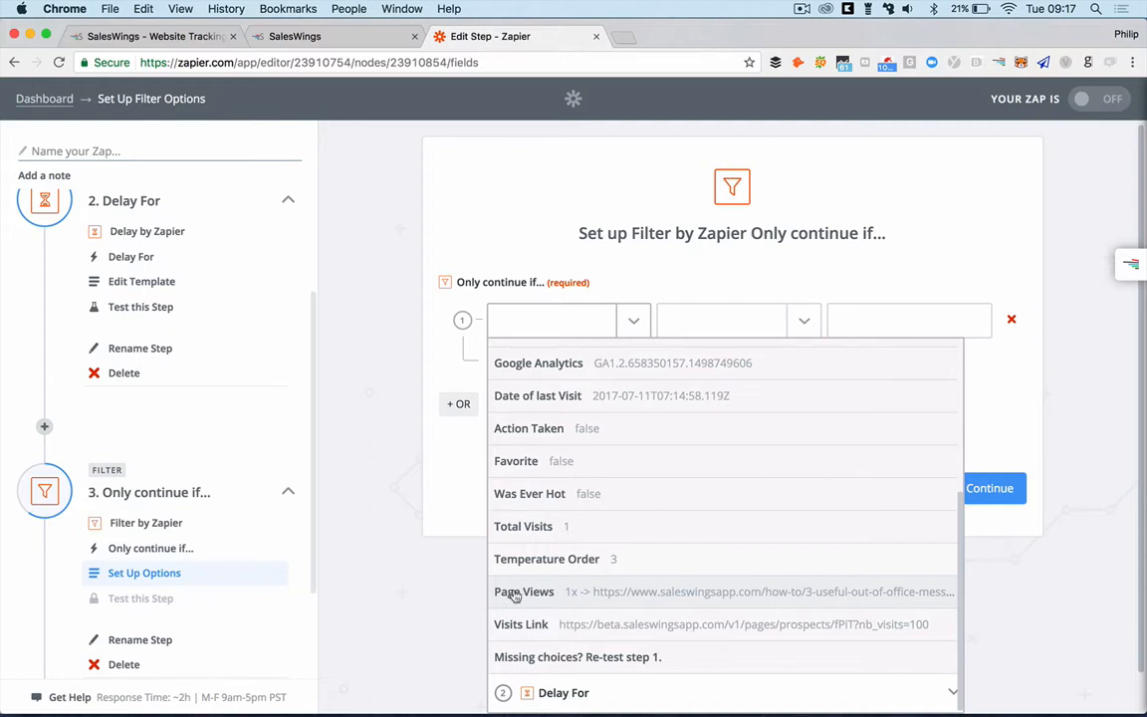
click(614, 595)
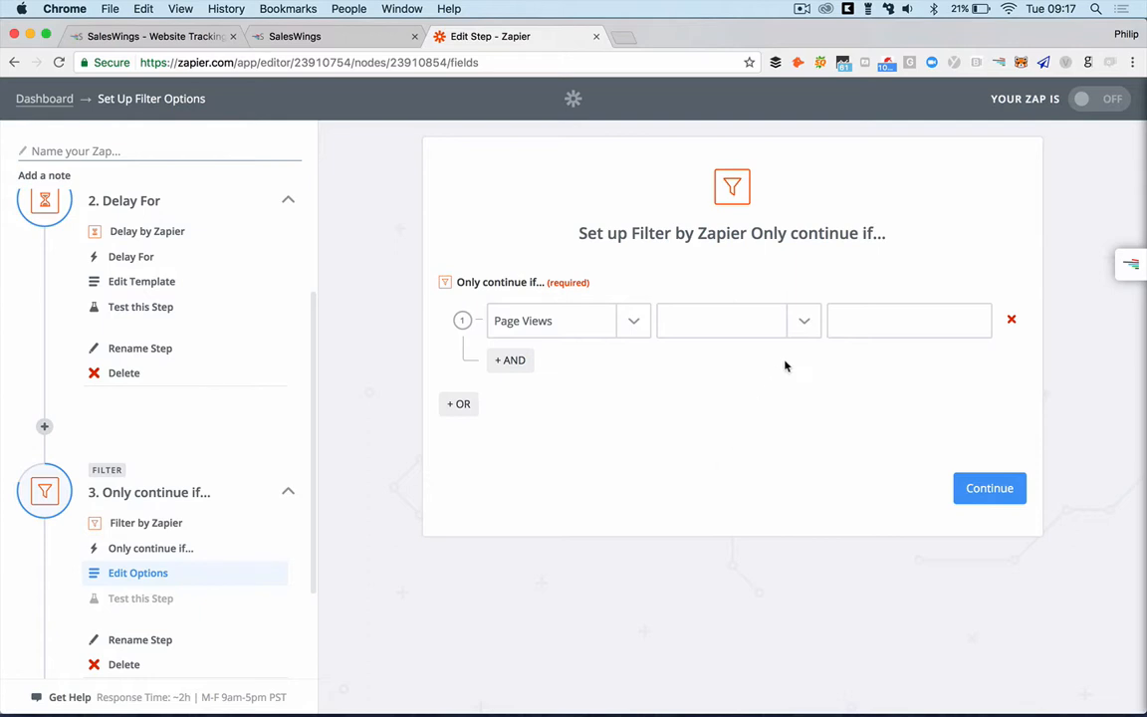
Complete the Page Views rule with (Text) Contains "pricing", then test the filter and finish the step
click(806, 328)
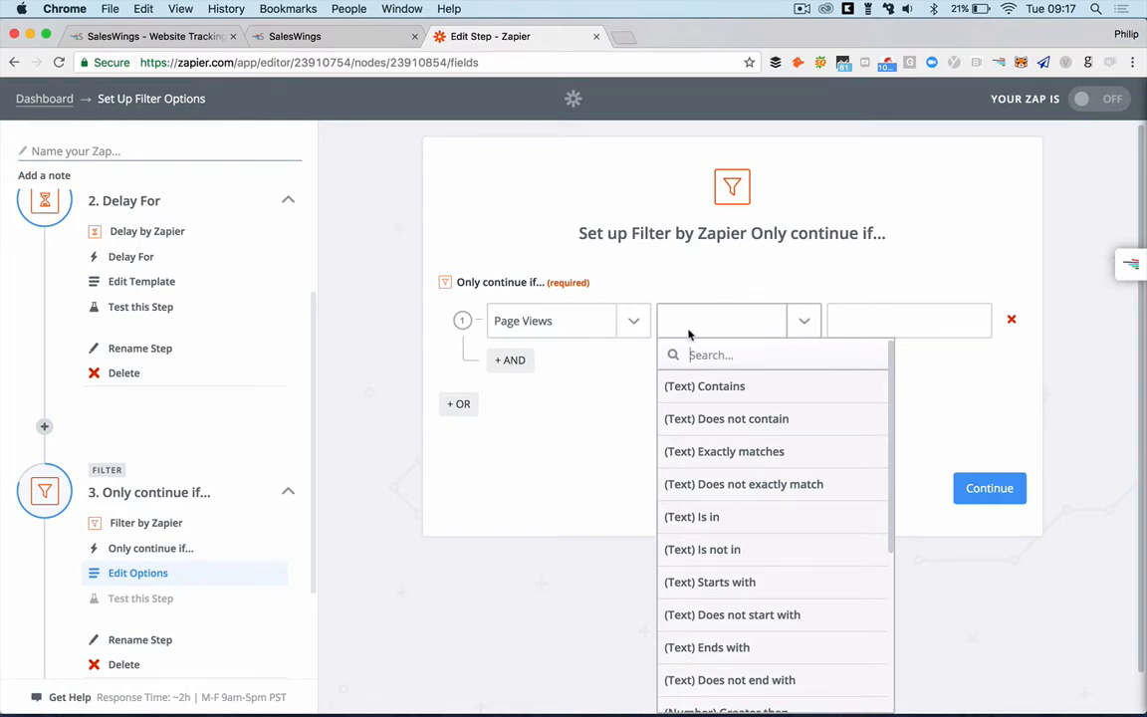
click(721, 389)
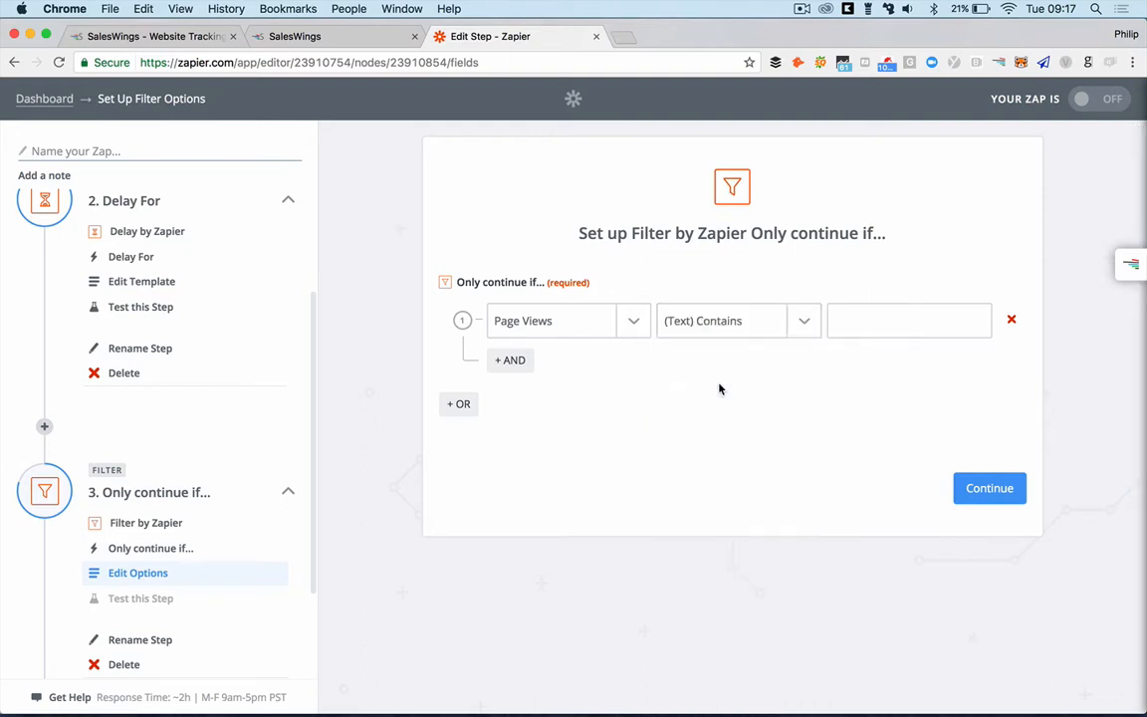
click(883, 320)
text(pricing)
click(987, 498)
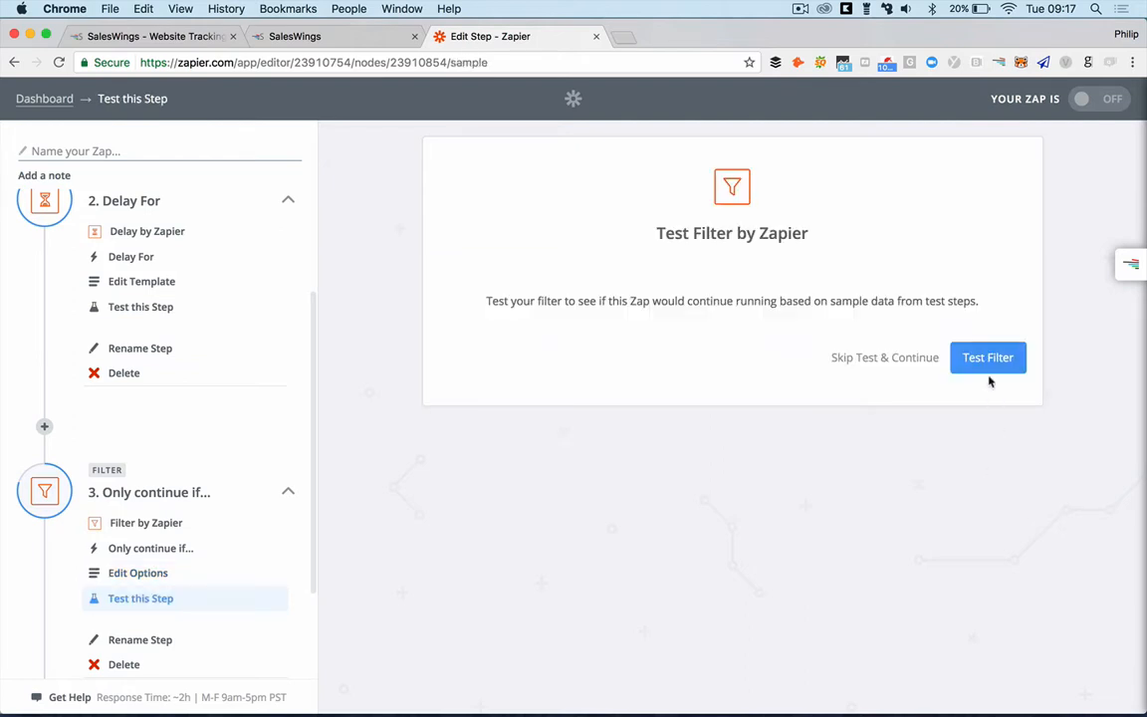
click(989, 365)
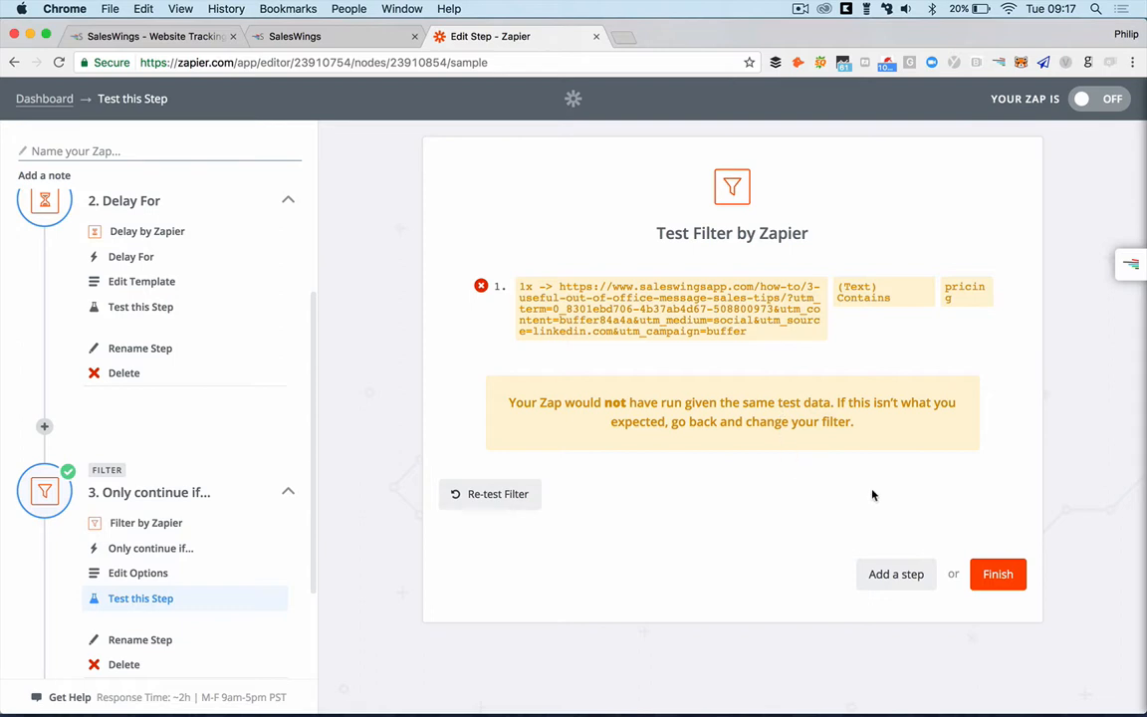
click(996, 576)
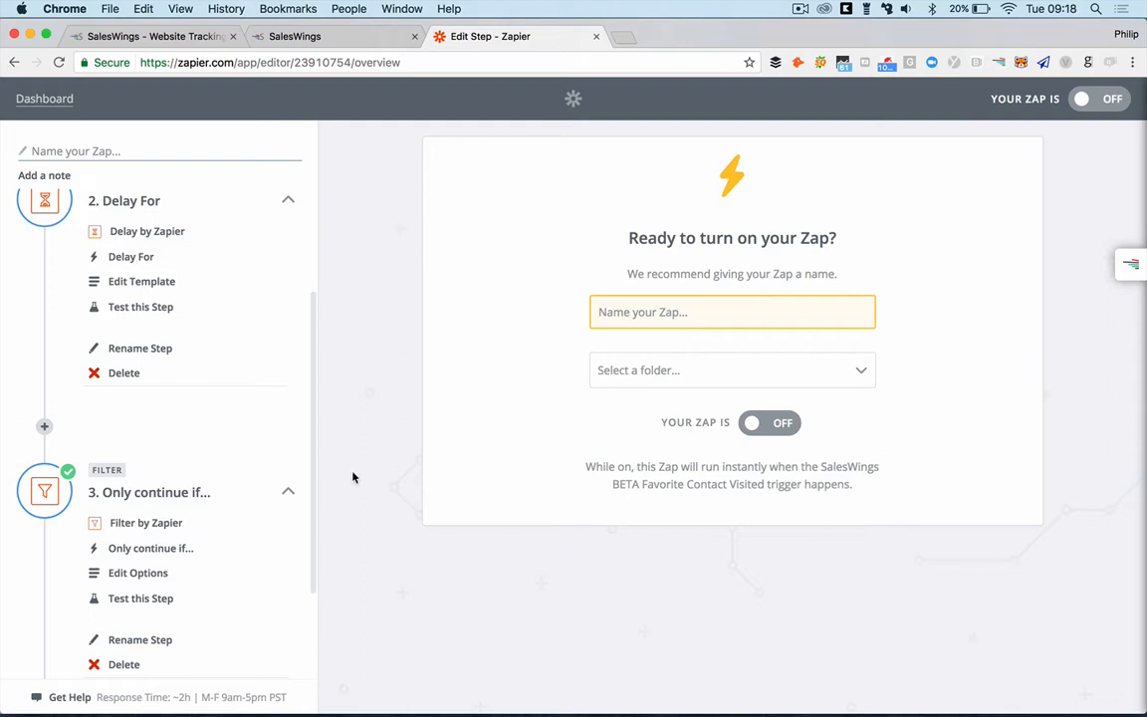
Review the Zap's existing steps and add a fourth action step below the filter
scroll(276, 460, down, 1)
scroll(275, 460, down, 5)
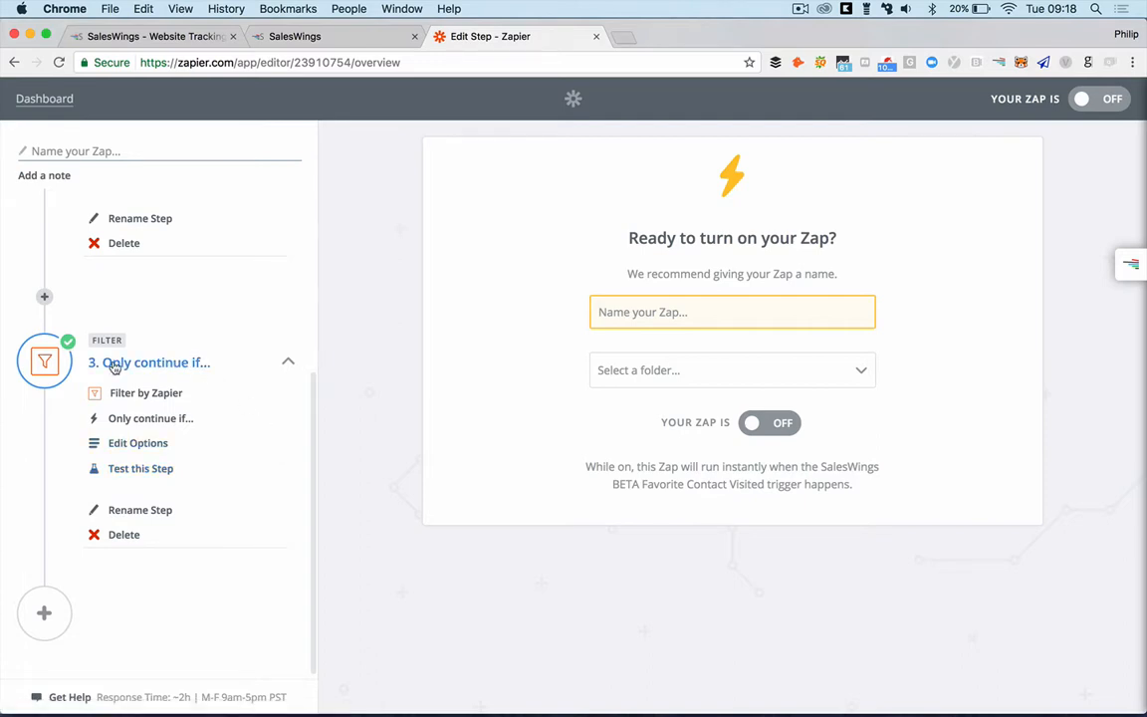
scroll(114, 366, up, 10)
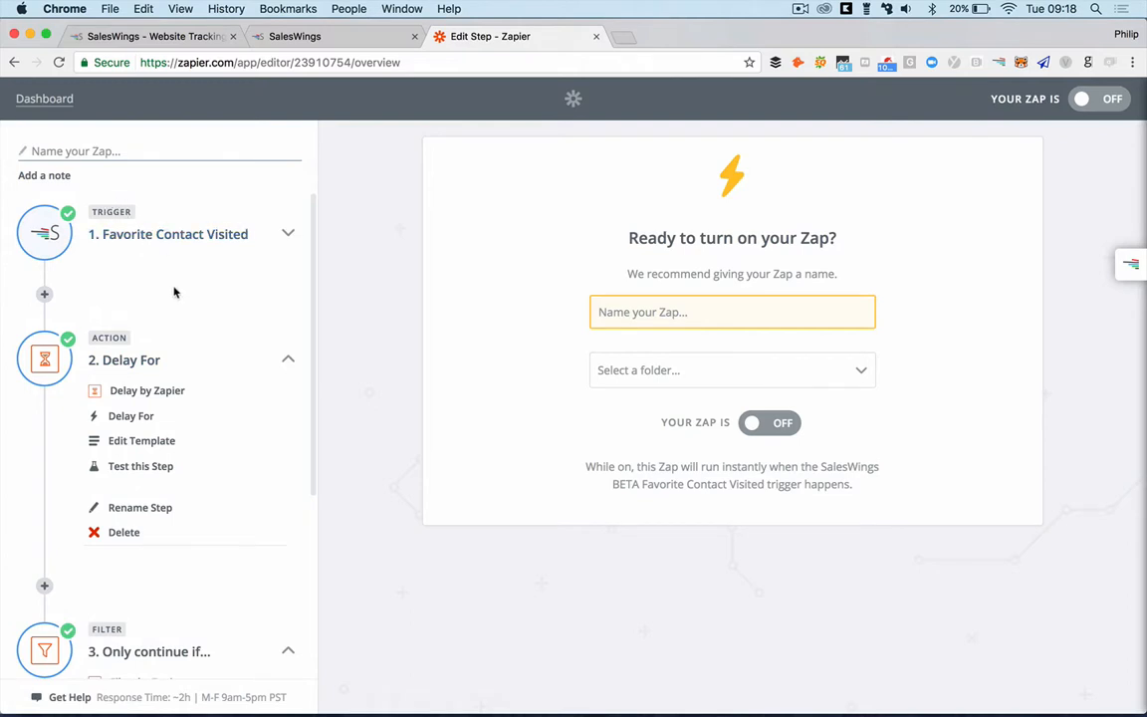
scroll(109, 289, down, 2)
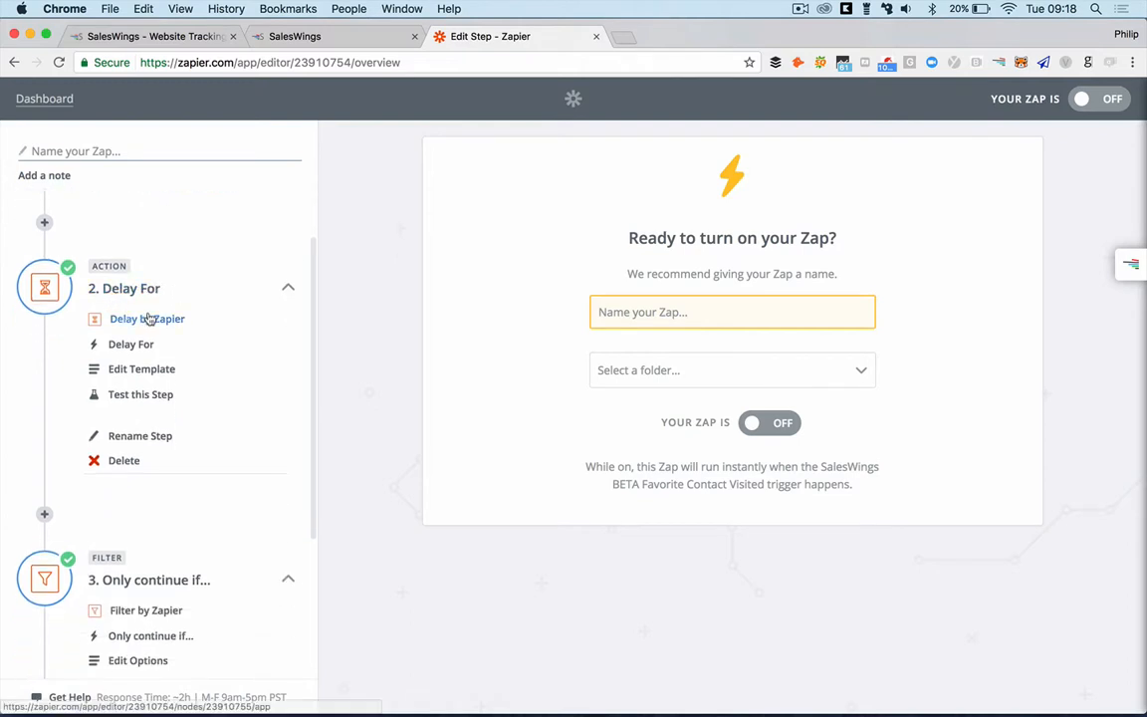
scroll(124, 338, down, 4)
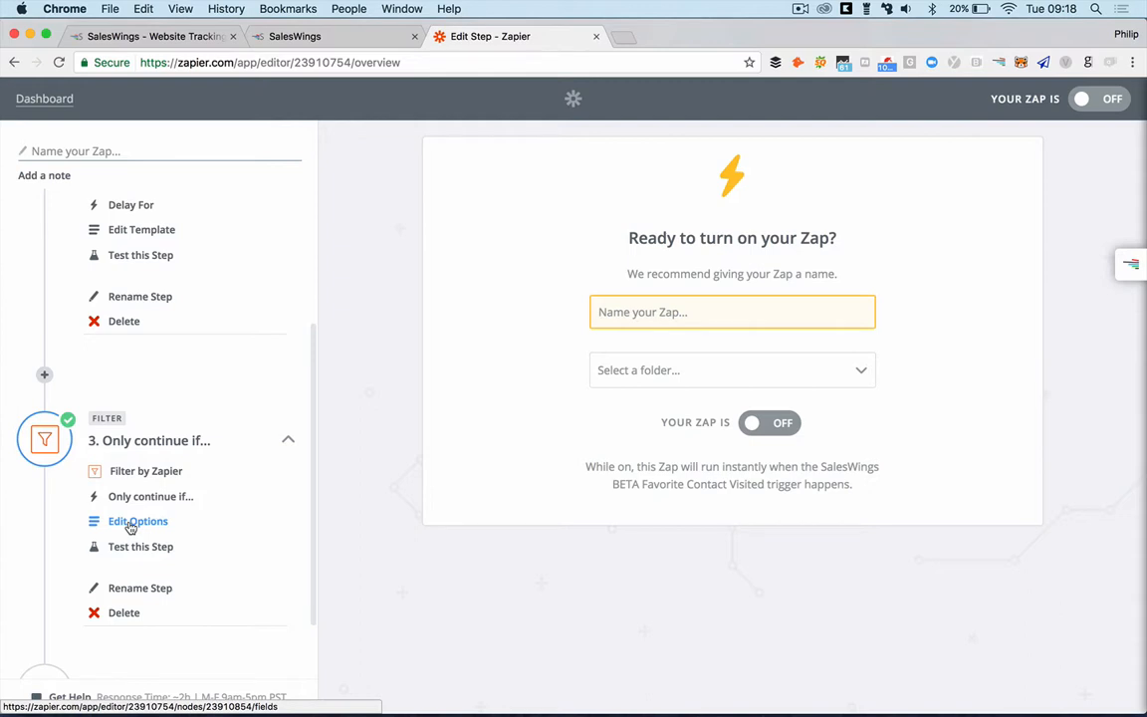
scroll(130, 528, down, 2)
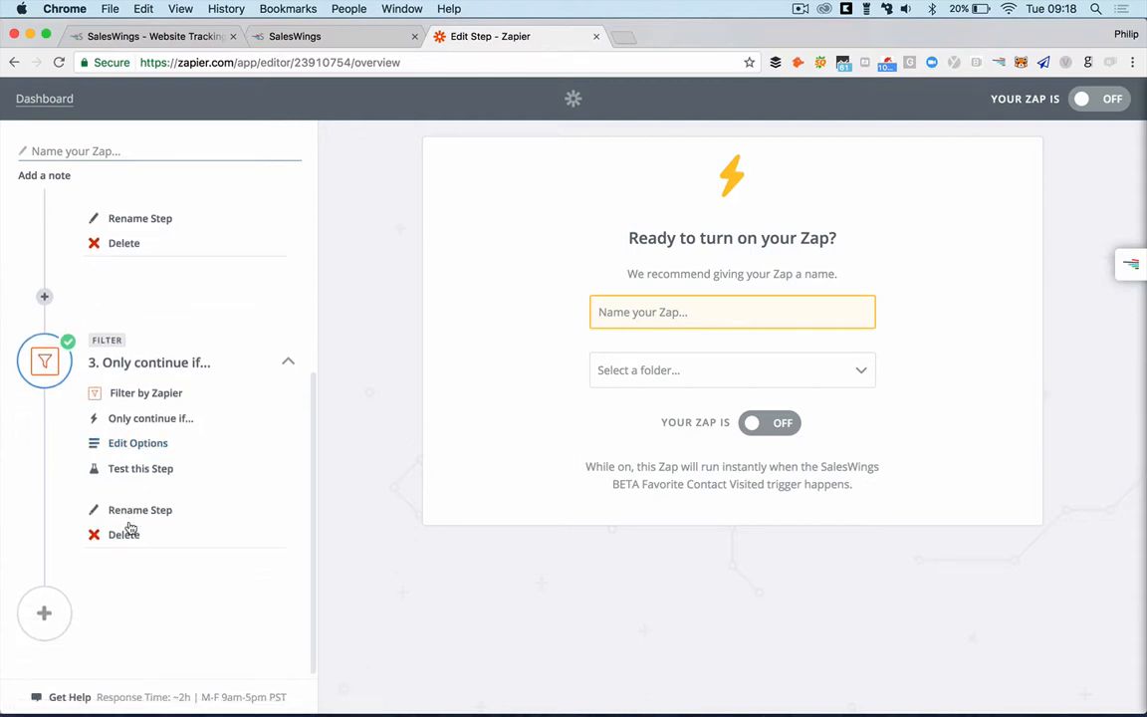
click(44, 616)
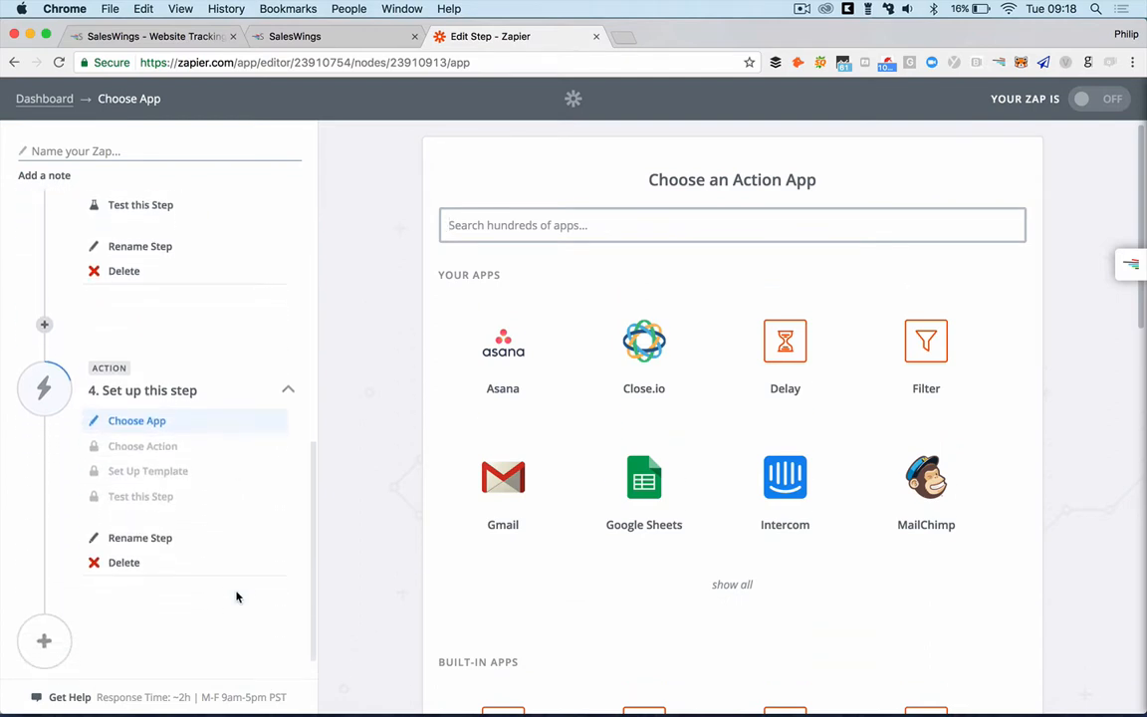
Show all of the account's apps for the fourth step and look through them
click(498, 227)
click(730, 586)
scroll(728, 596, down, 10)
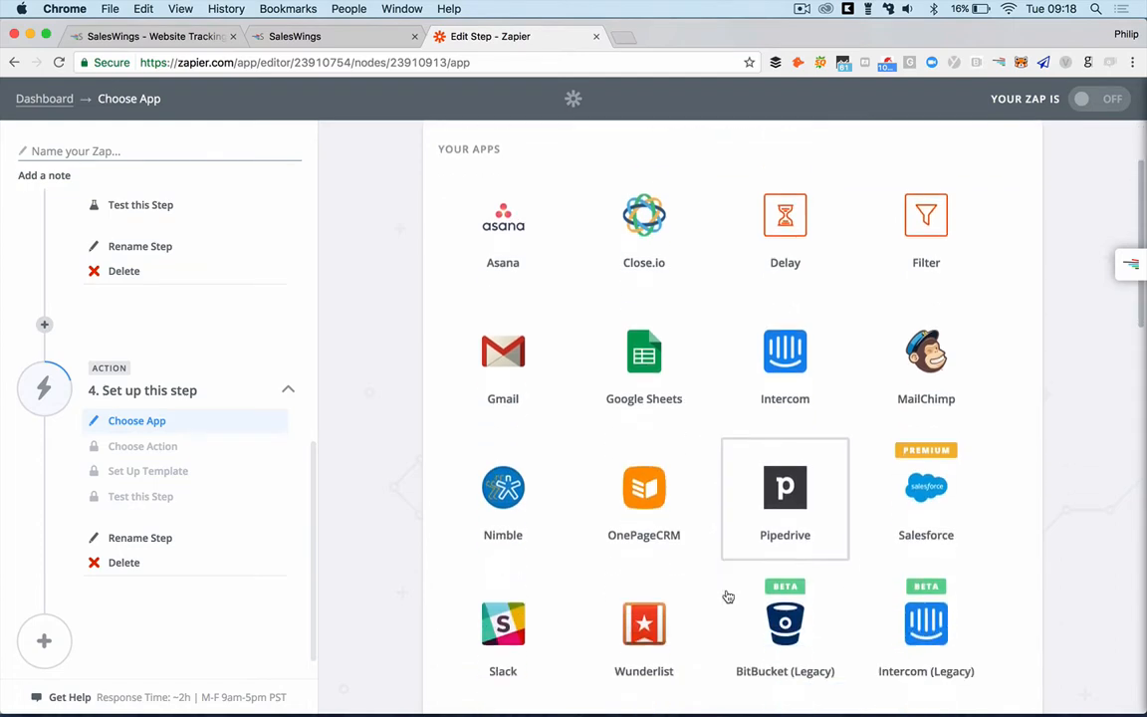
scroll(728, 597, up, 10)
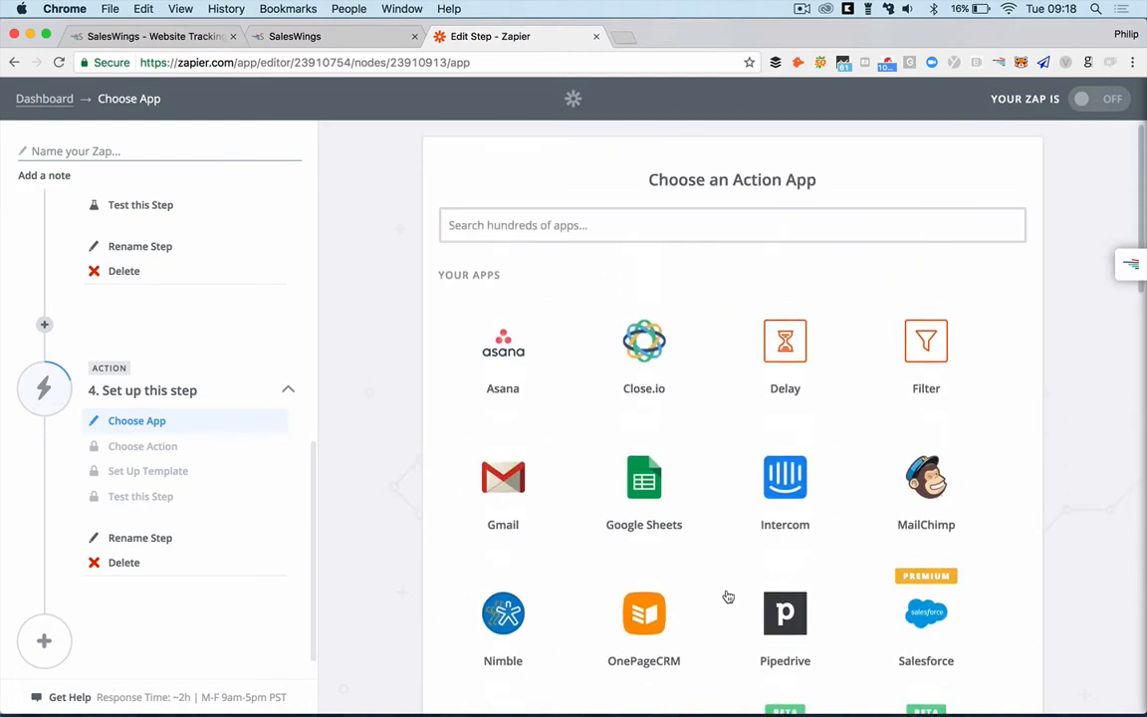
Search the action apps for "campaign" and clear the search
click(551, 225)
text(campaign)
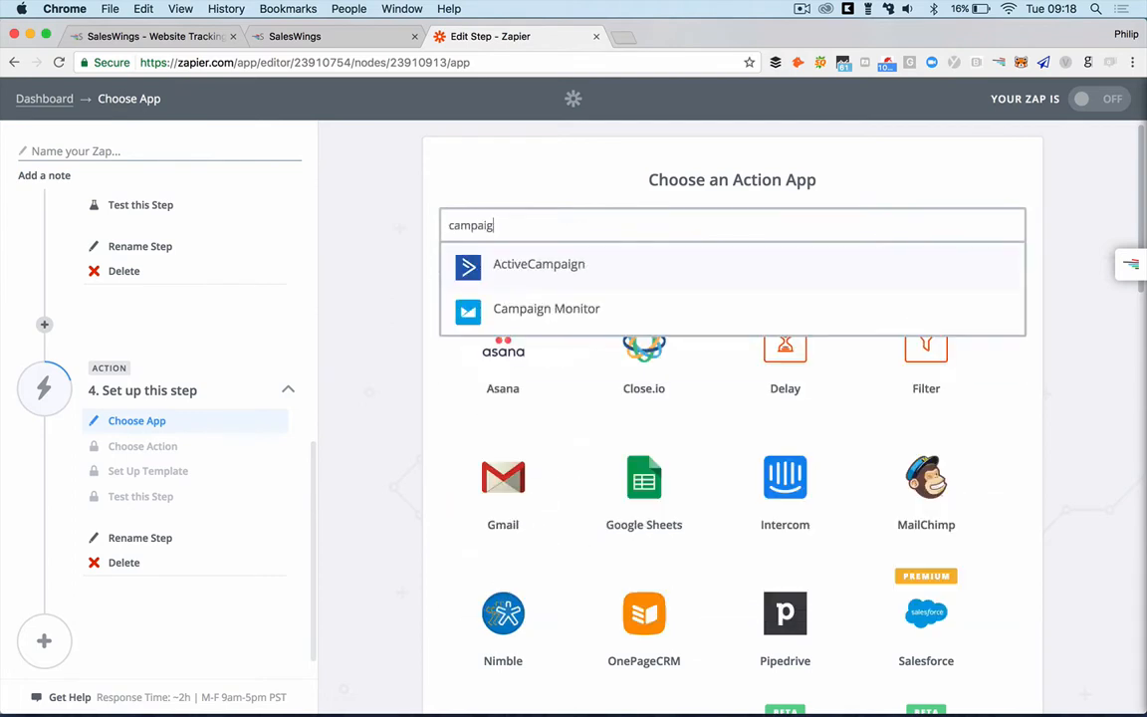
key(BackSpace)
key(BackSpace)
key(BackSpace)
key(BackSpace)
key(BackSpace)
key(BackSpace)
key(BackSpace)
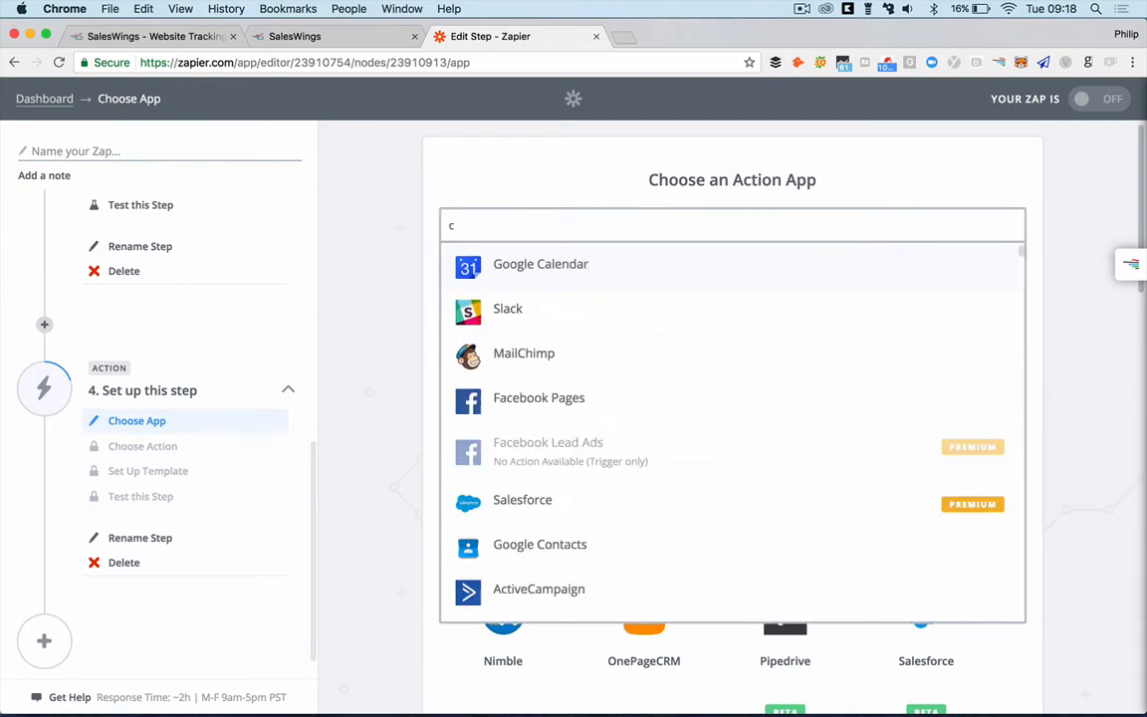
key(BackSpace)
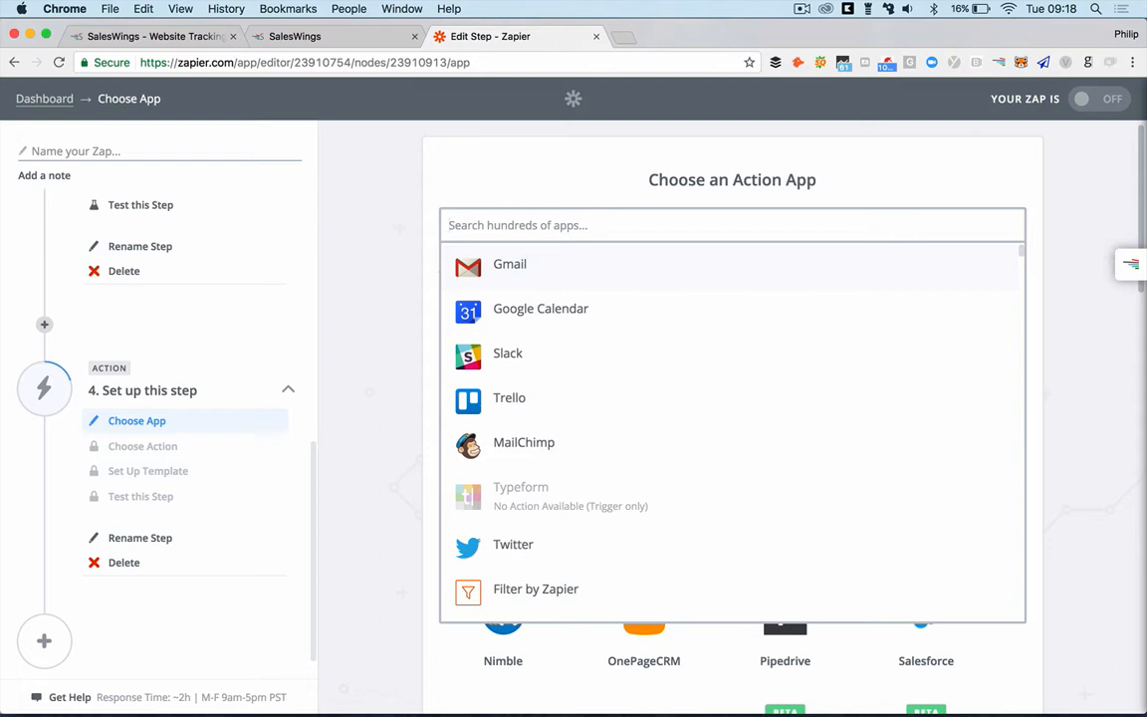
Choose Gmail as the fourth step's app, then return to the app selection and review the preceding steps
click(513, 269)
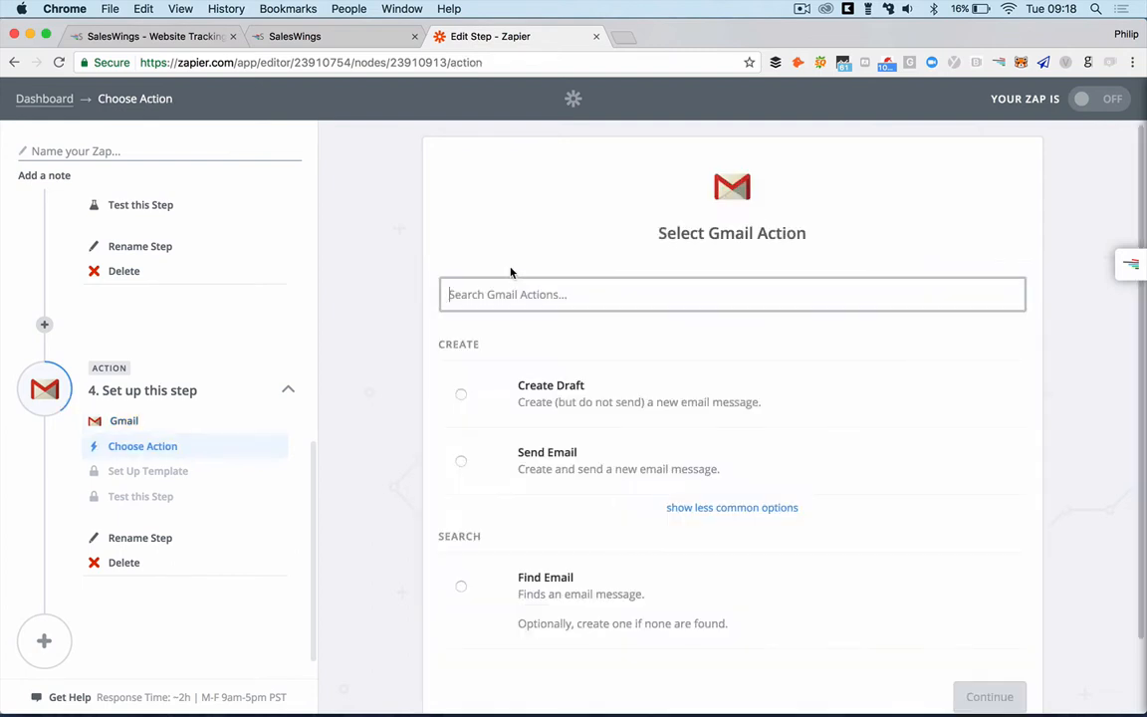
click(120, 425)
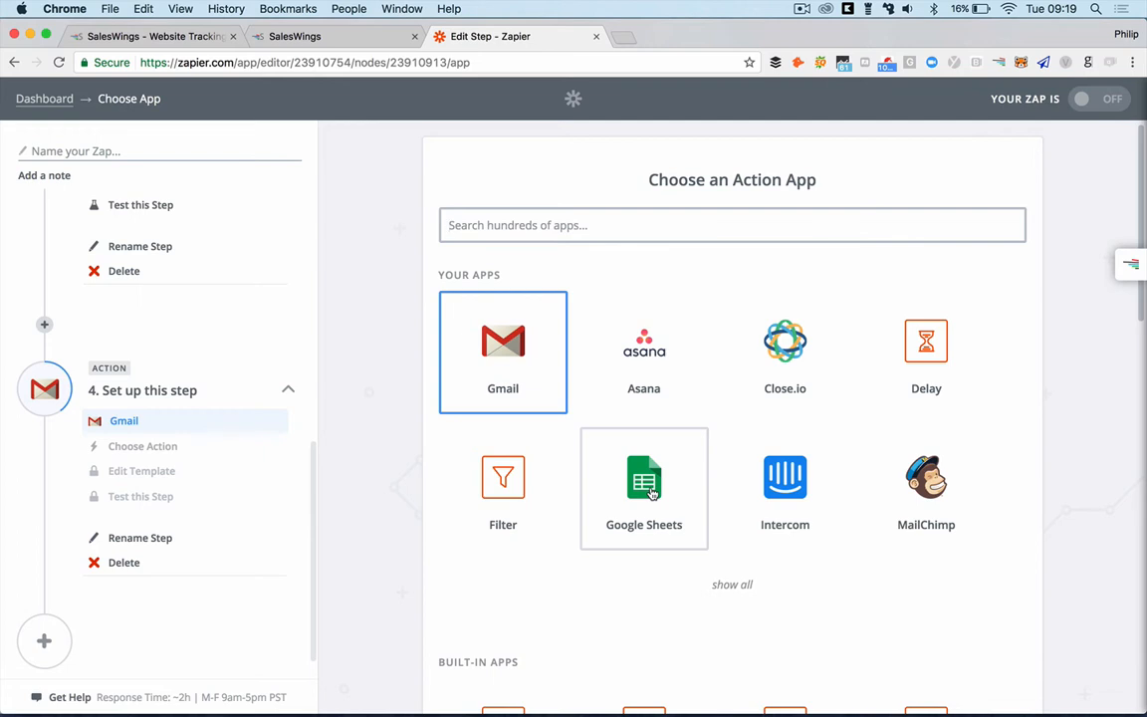
scroll(650, 494, down, 3)
scroll(652, 494, up, 3)
scroll(244, 326, up, 5)
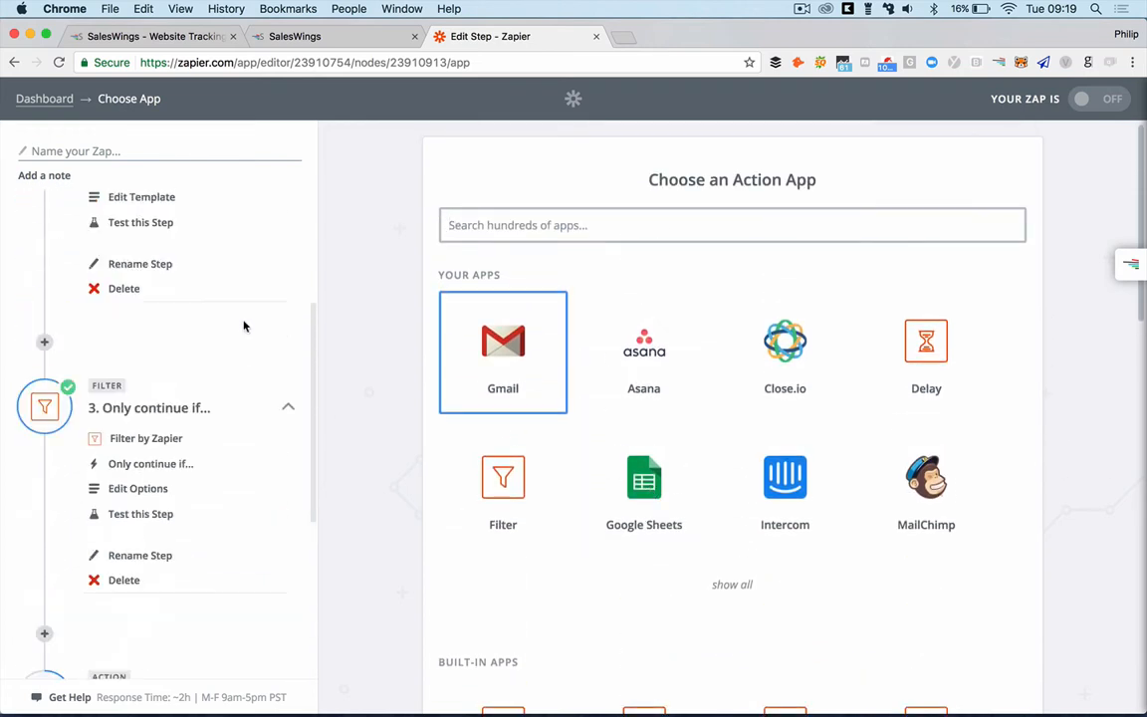